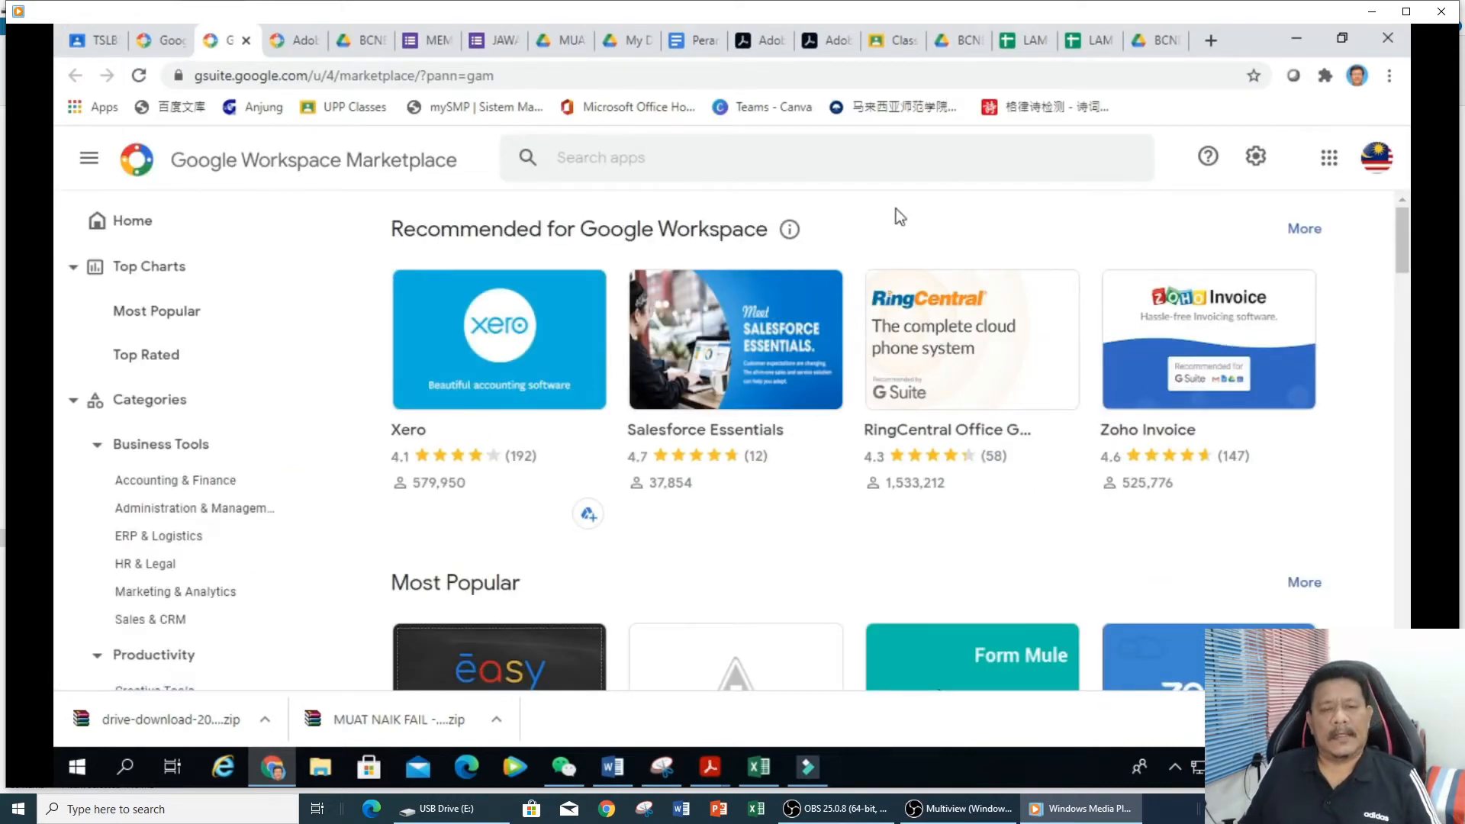
Search the Google Workspace Marketplace for "Adobe Acrobat – PDF and e-signature tools" and open its listing.
left_click(630, 161)
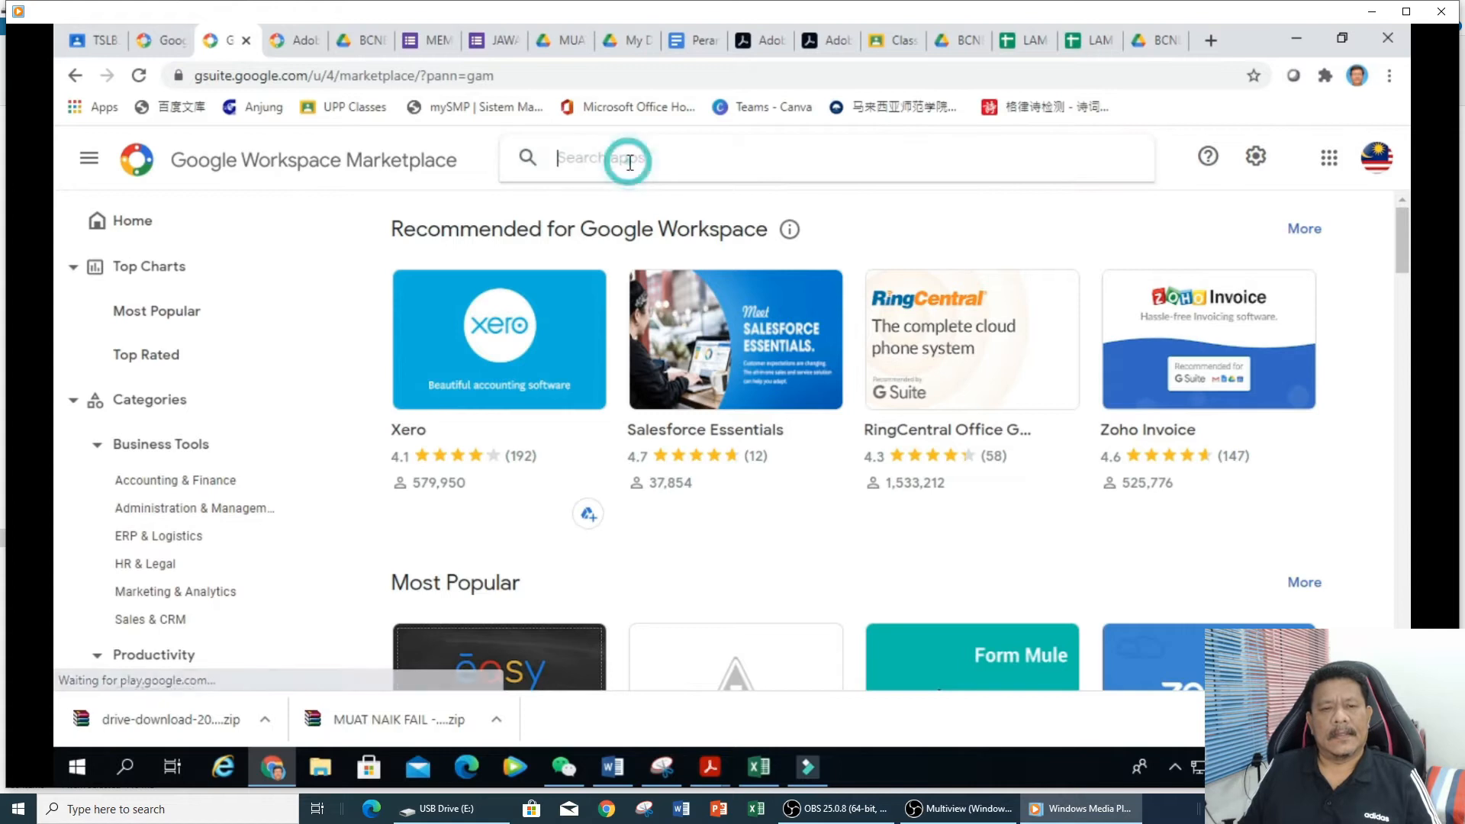
type("AD")
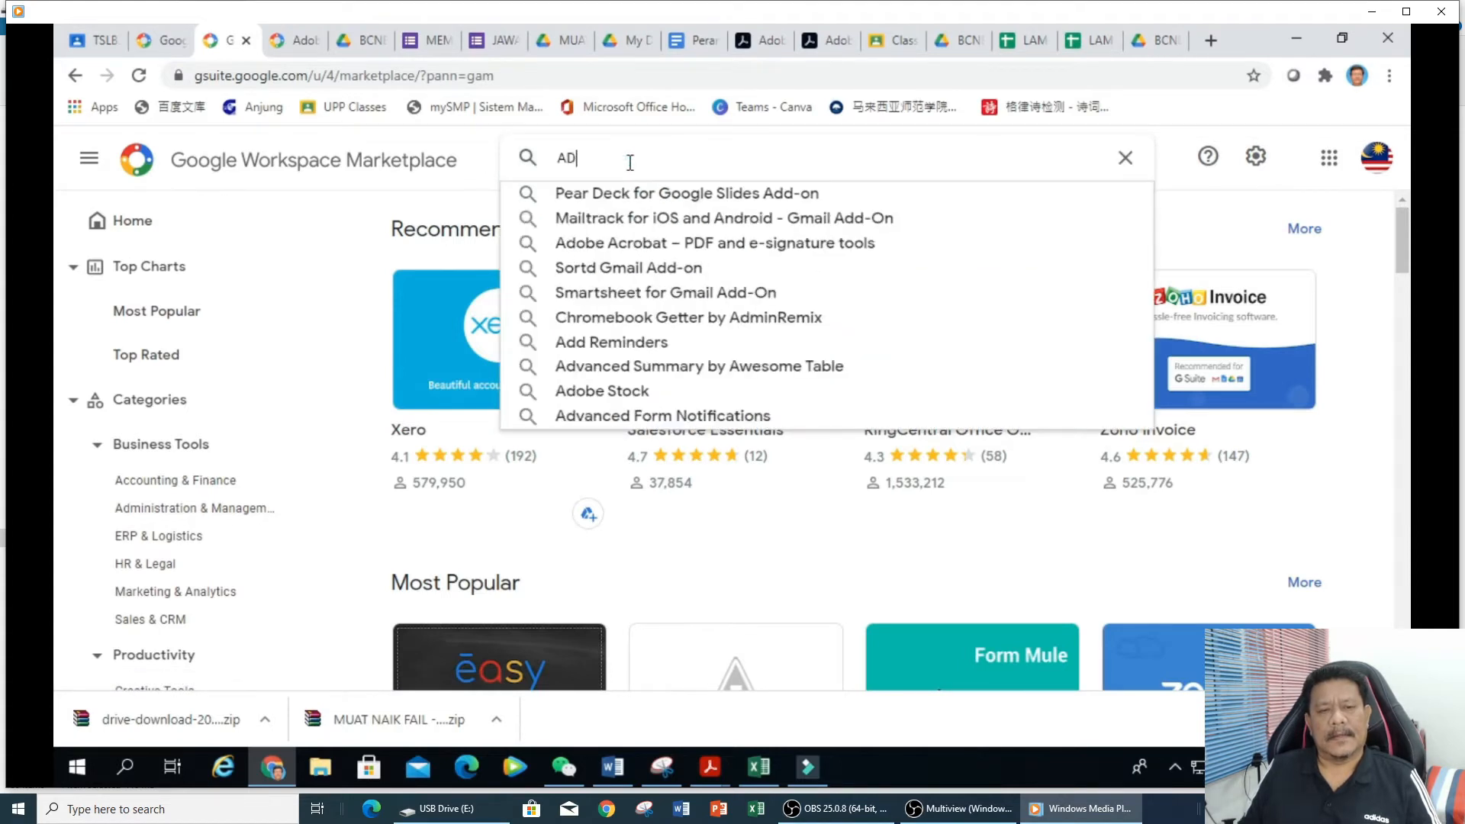
type("O")
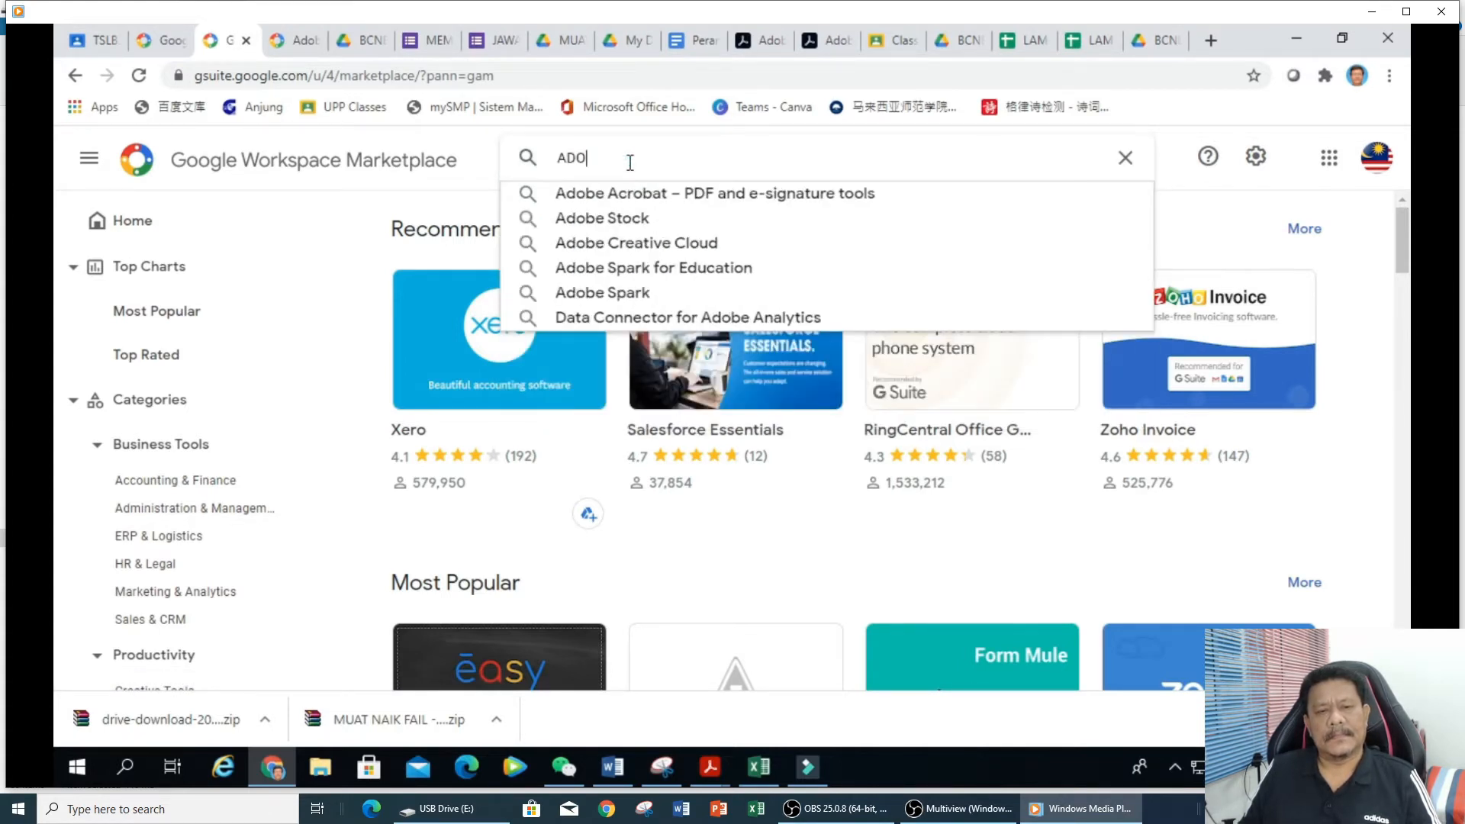
left_click(712, 193)
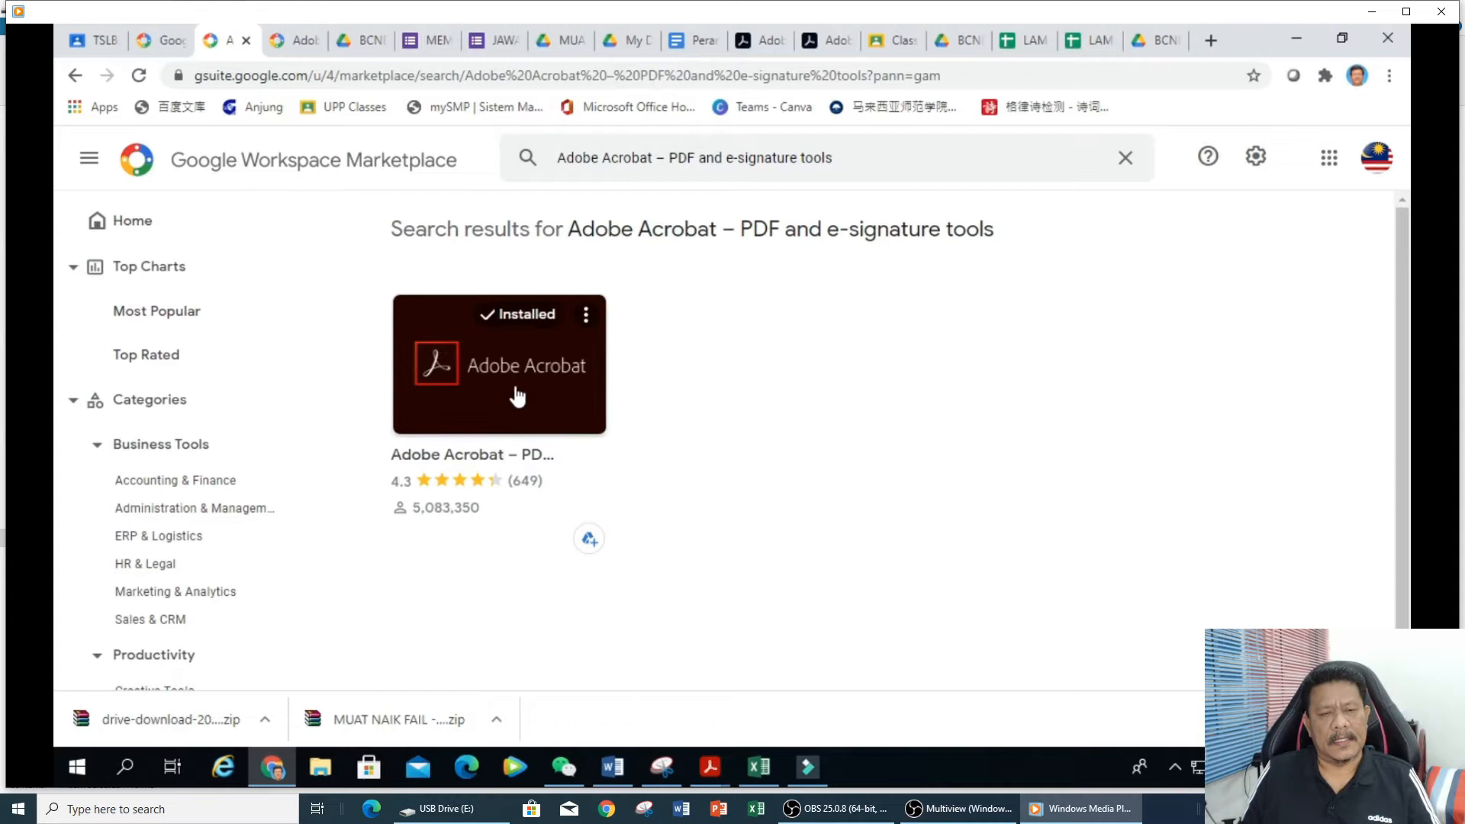
left_click(513, 390)
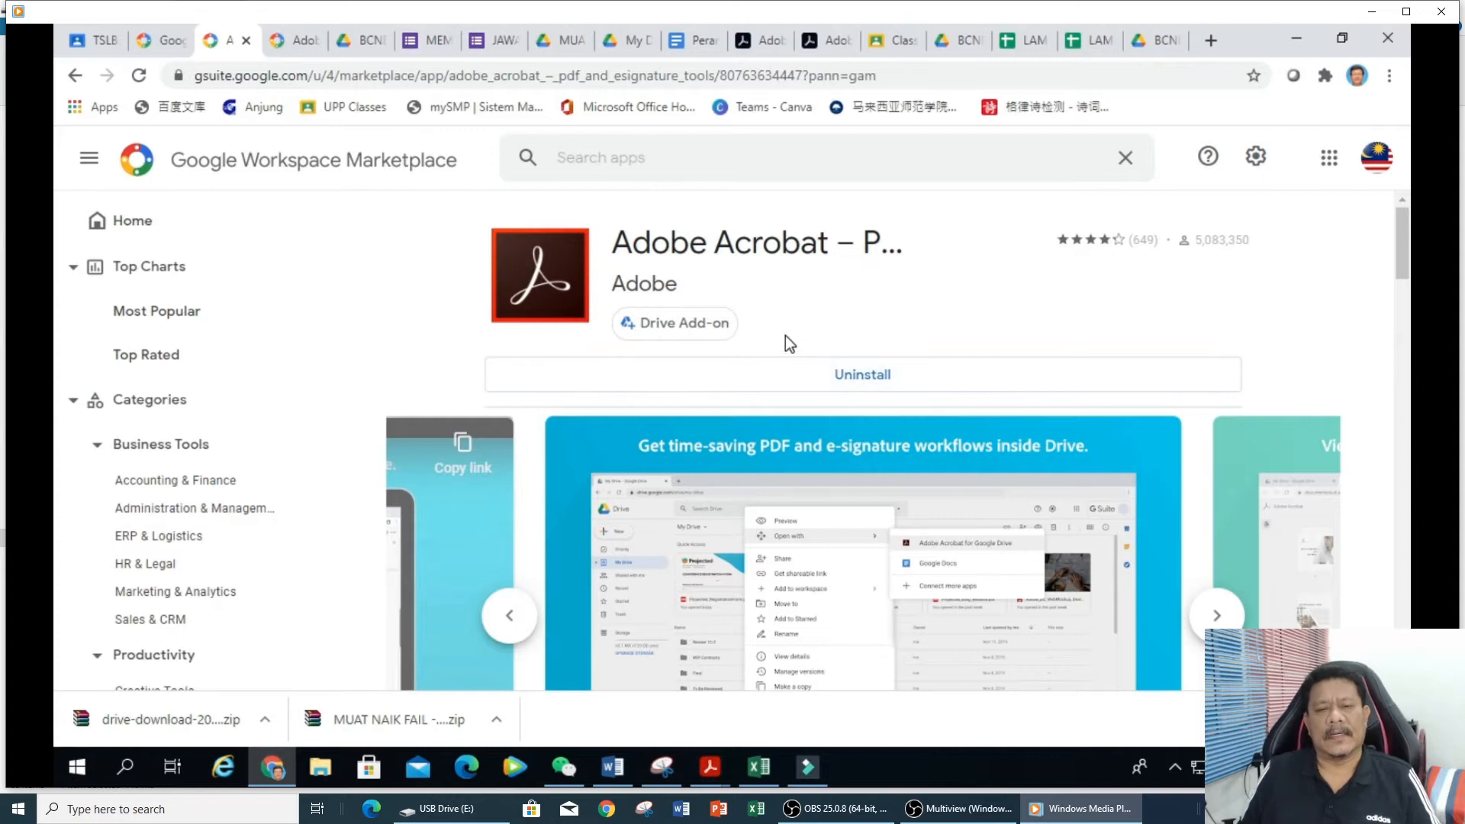
Switch to the TSLB3113 class in Google Classroom and open its class Drive folder from the classwork page.
left_click(111, 39)
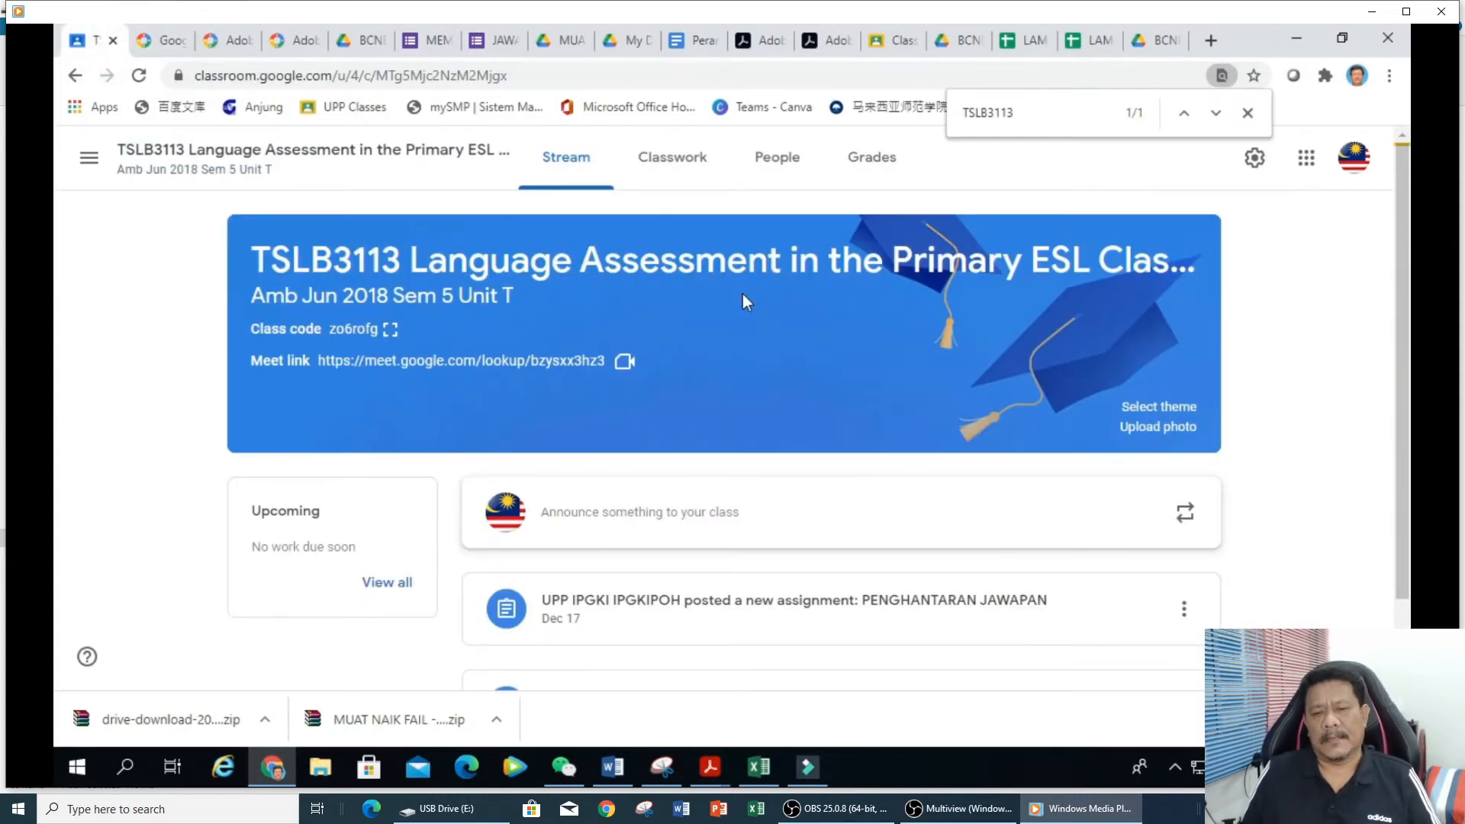
left_click(678, 173)
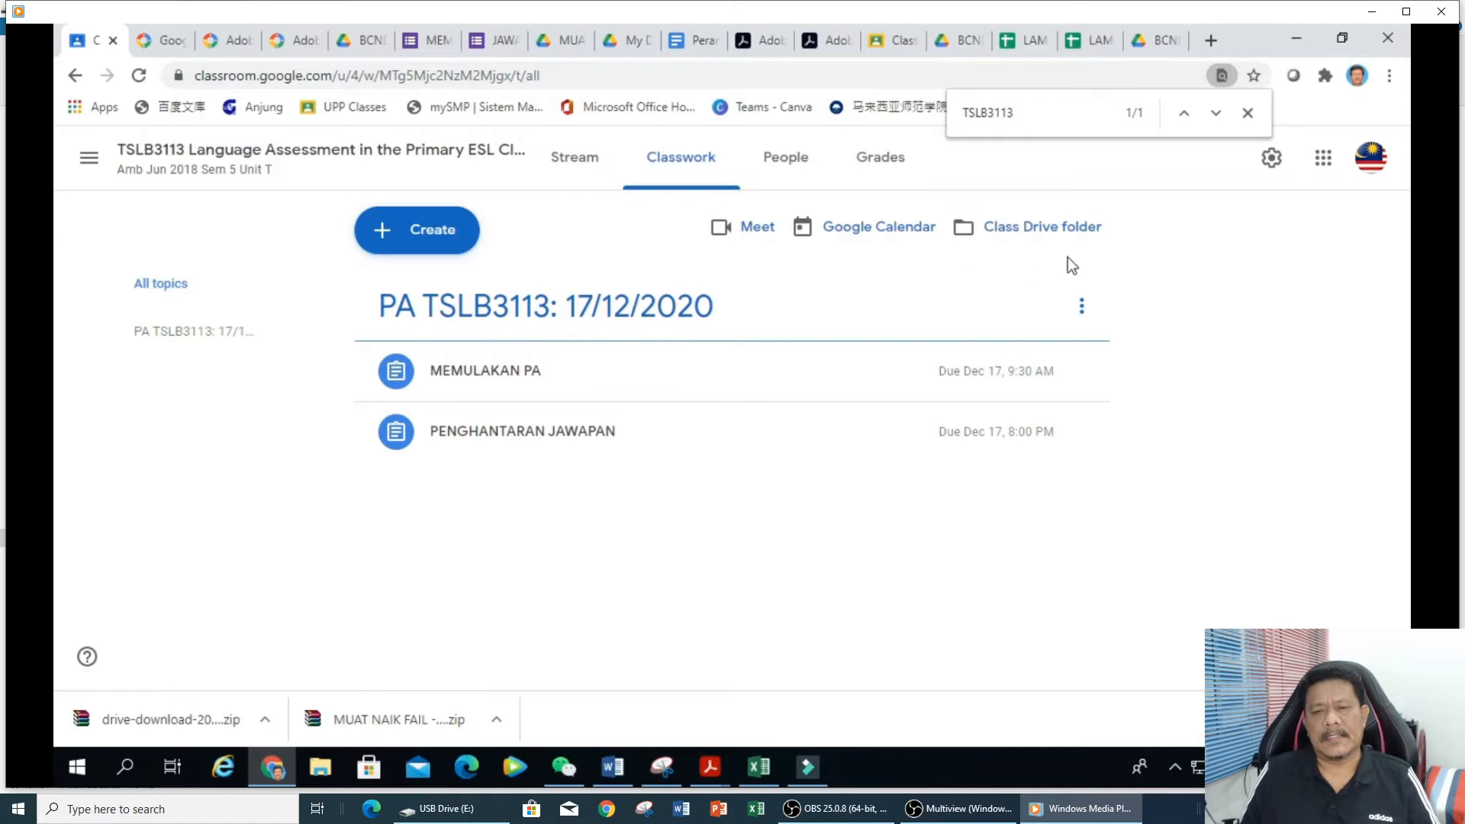
left_click(1037, 244)
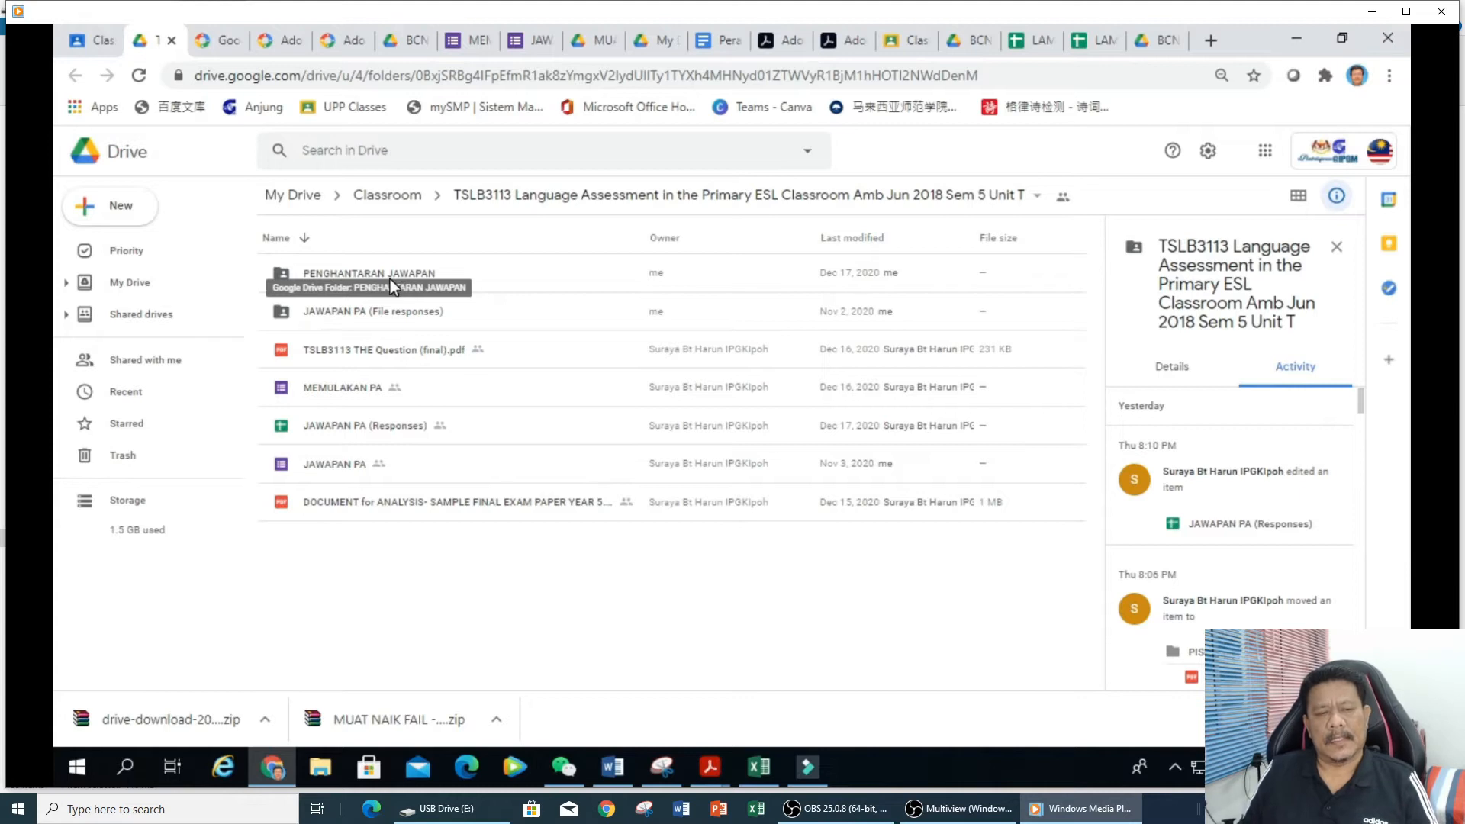
Open the PISMP T8 folder inside JAWAPAN PA (File responses) and MUAT NAIK FAIL - PDF (File responses).
left_click(390, 314)
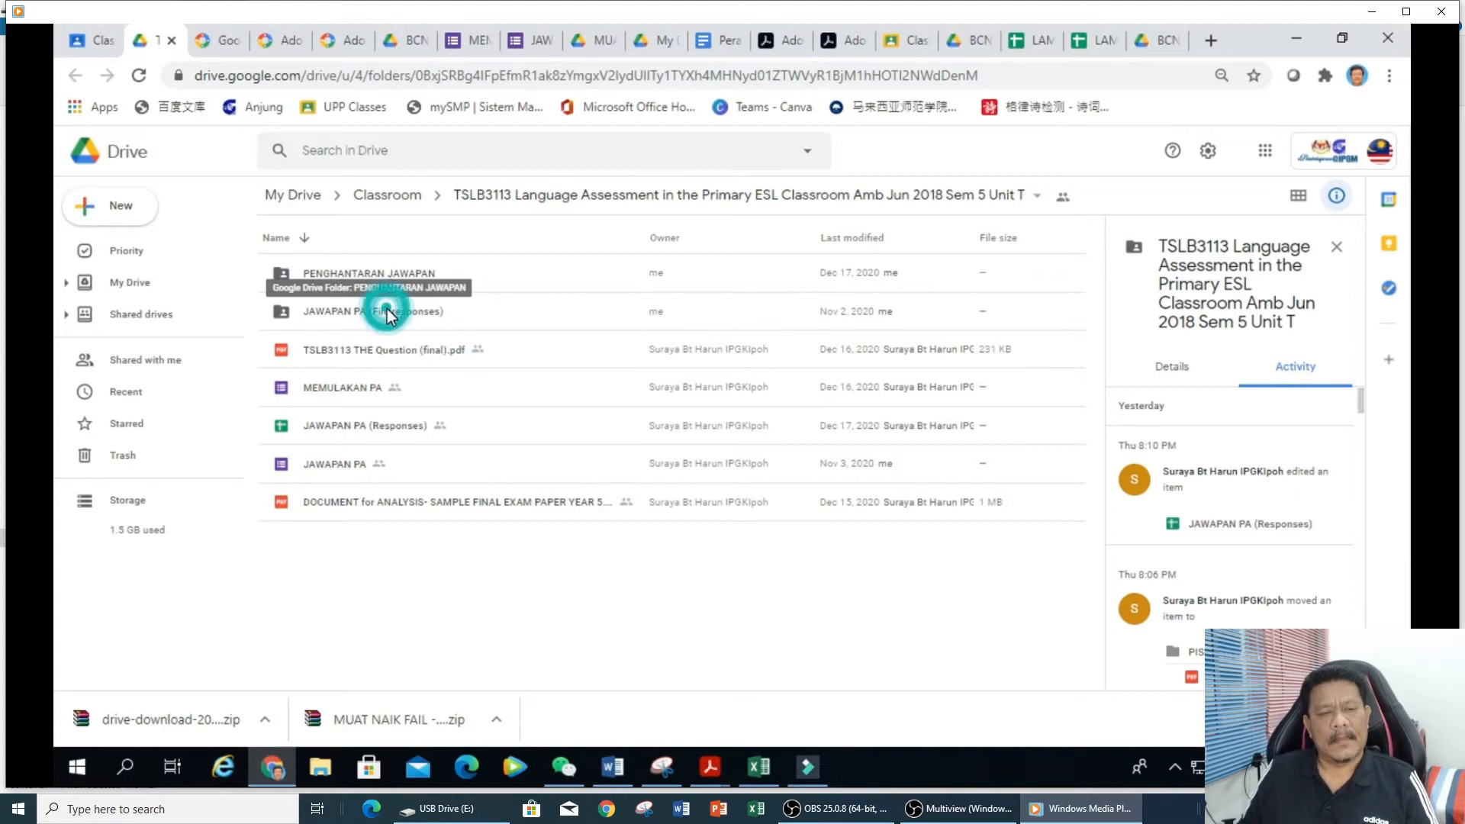
double_click(351, 317)
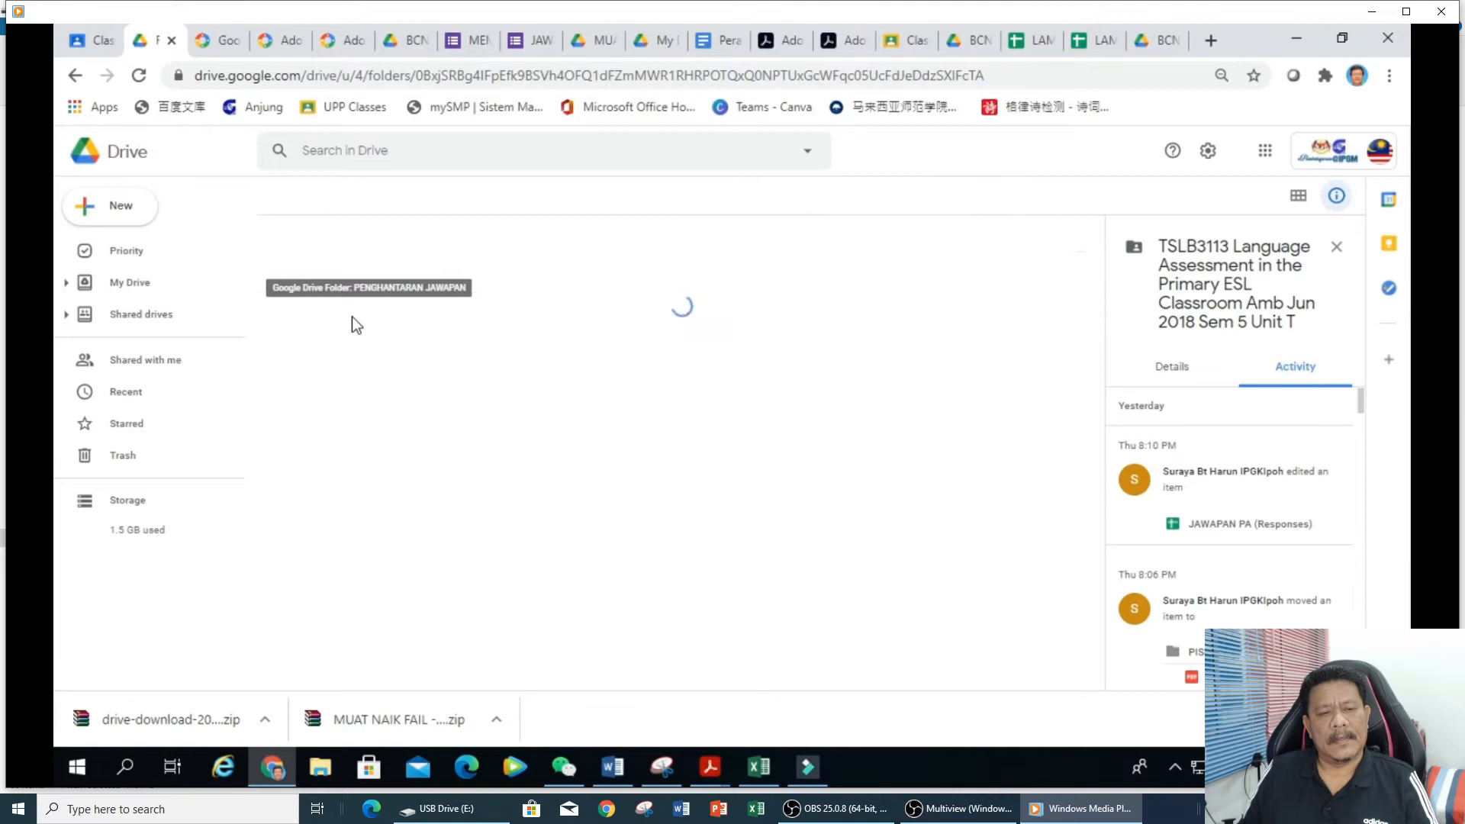
double_click(383, 280)
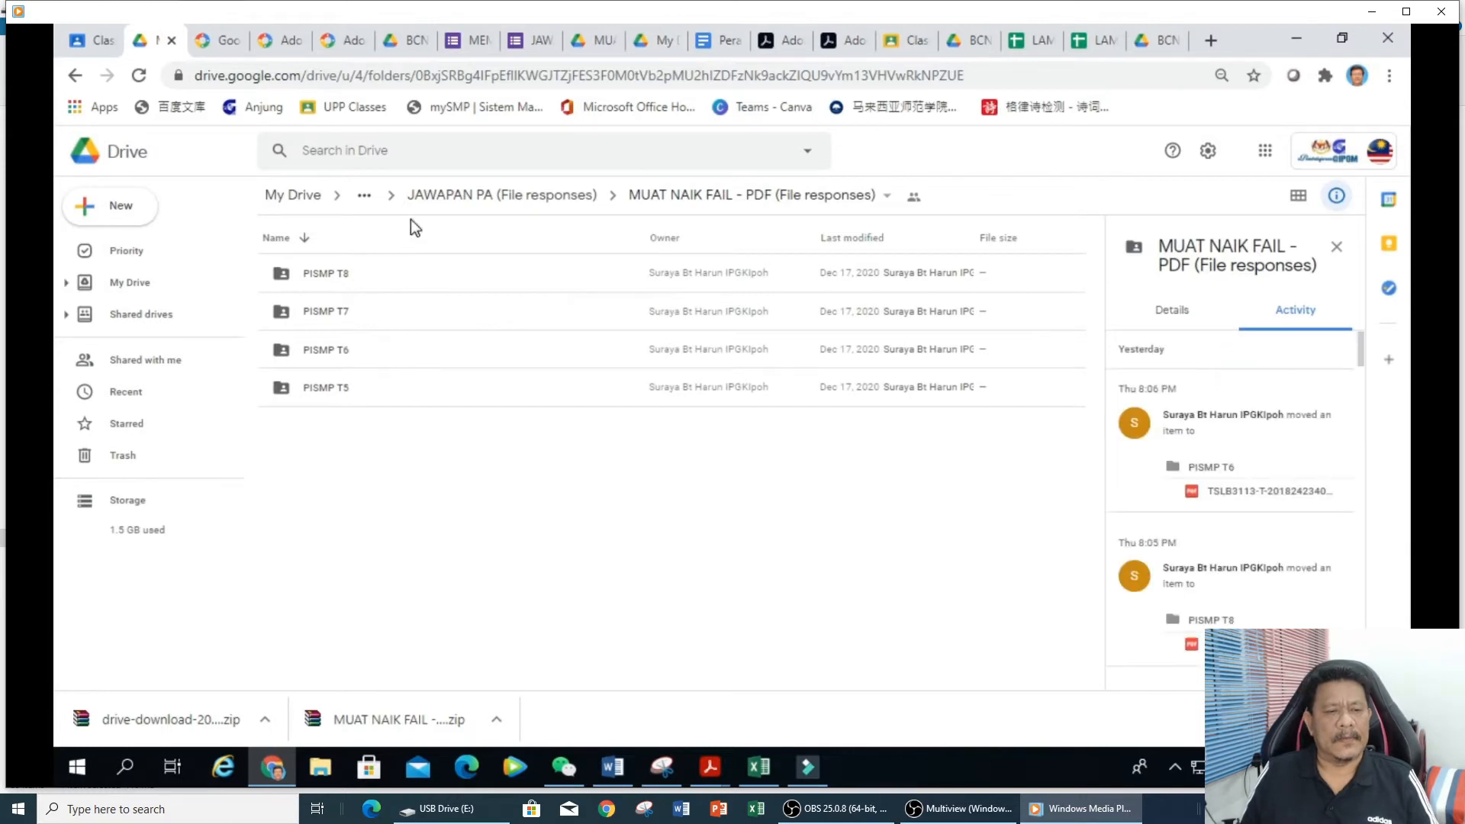
double_click(337, 277)
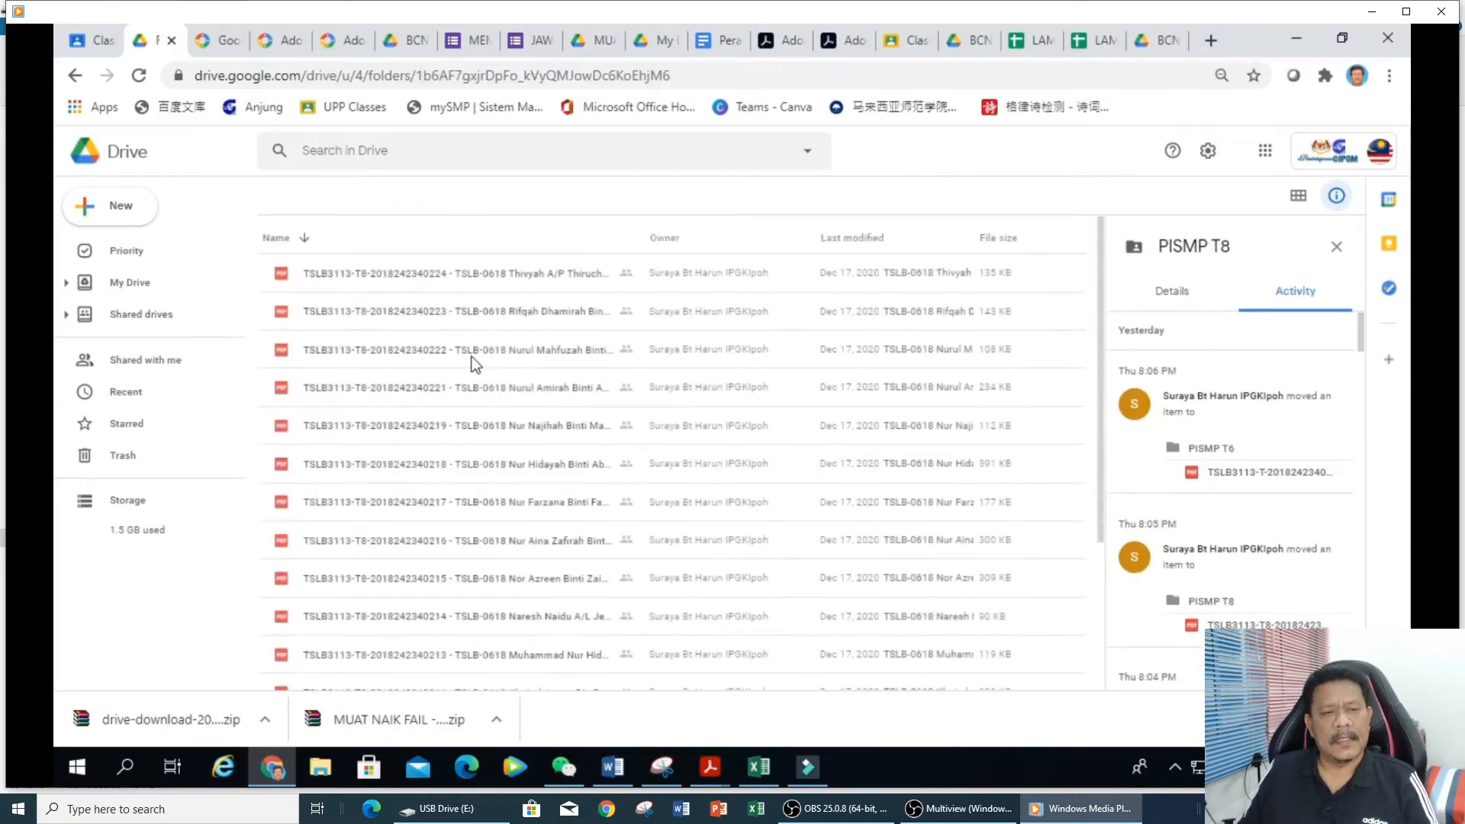
Open the first student's answer PDF with Adobe Acrobat for Google Drive and dismiss the default PDF viewer prompt.
double_click(491, 271)
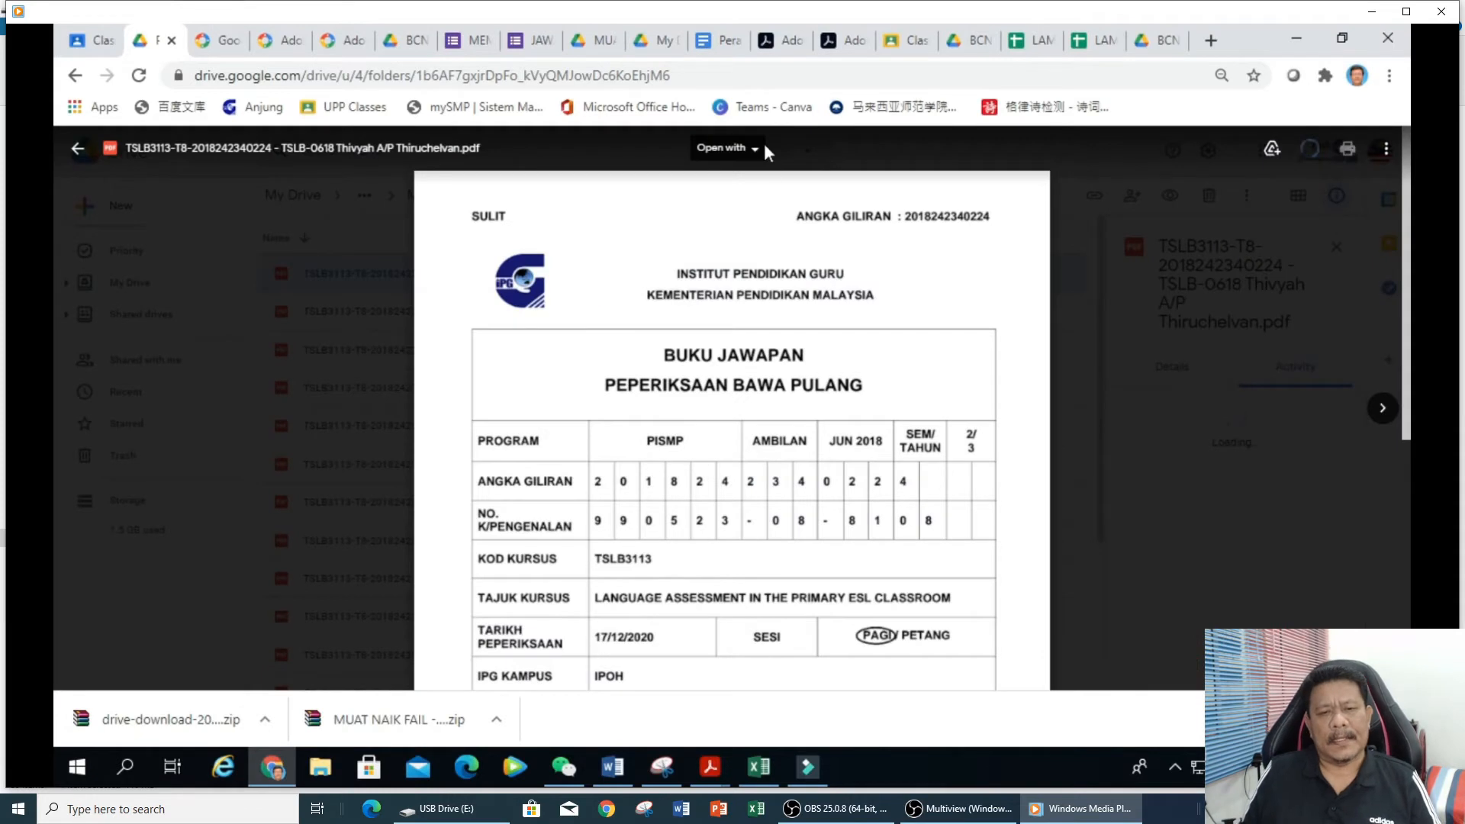
left_click(728, 149)
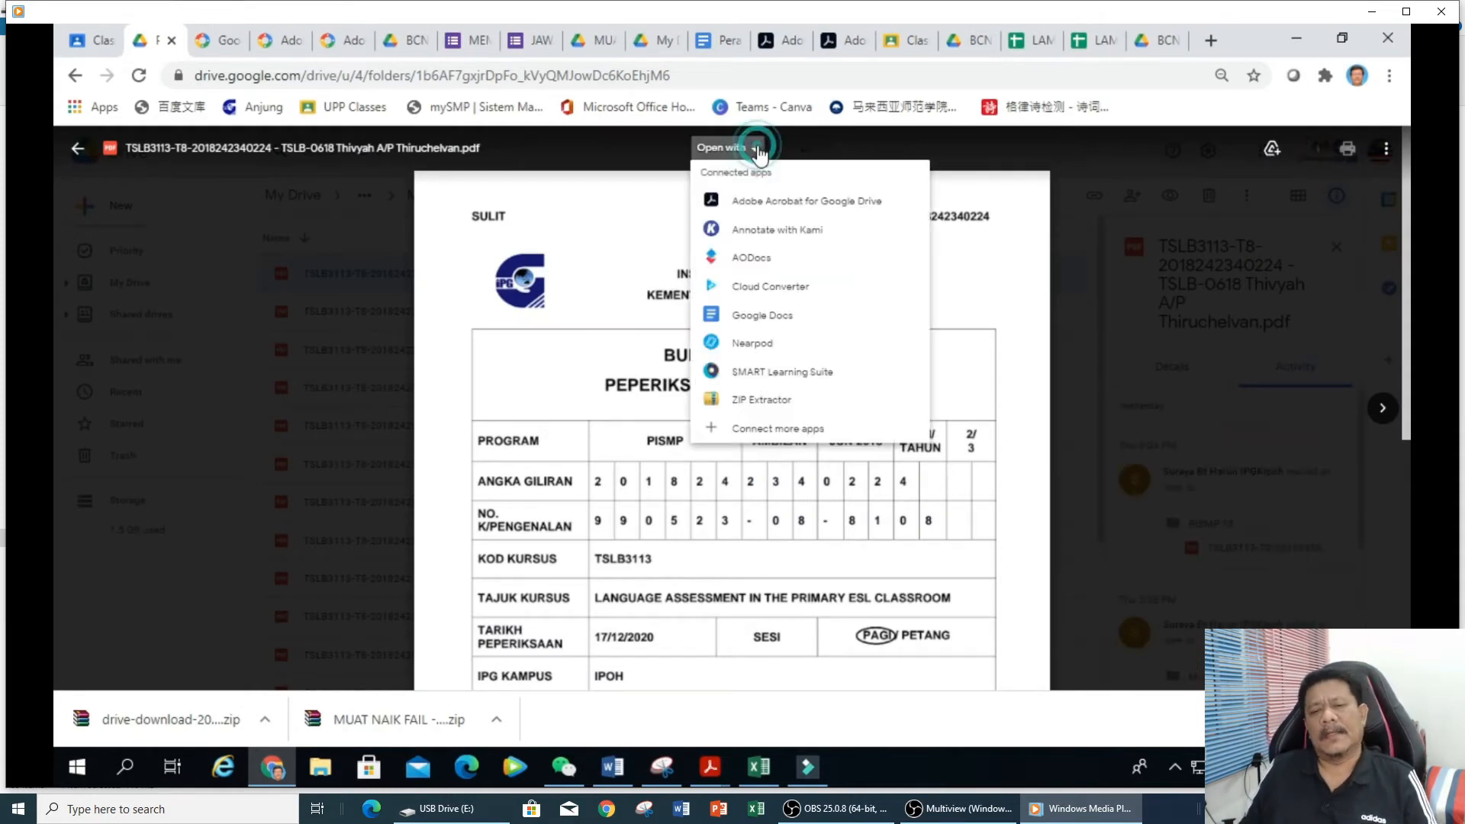
left_click(743, 203)
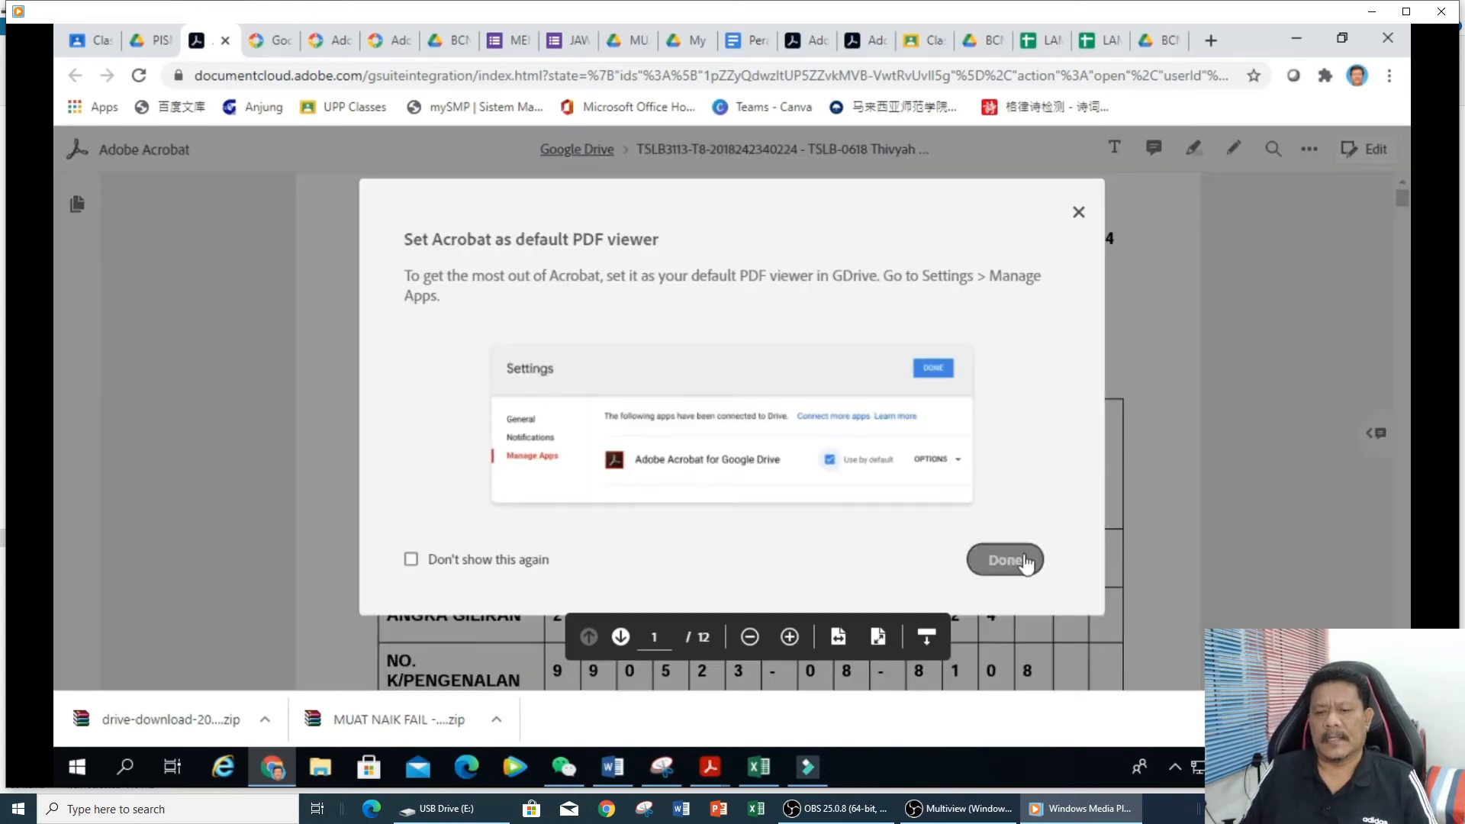
left_click(1079, 213)
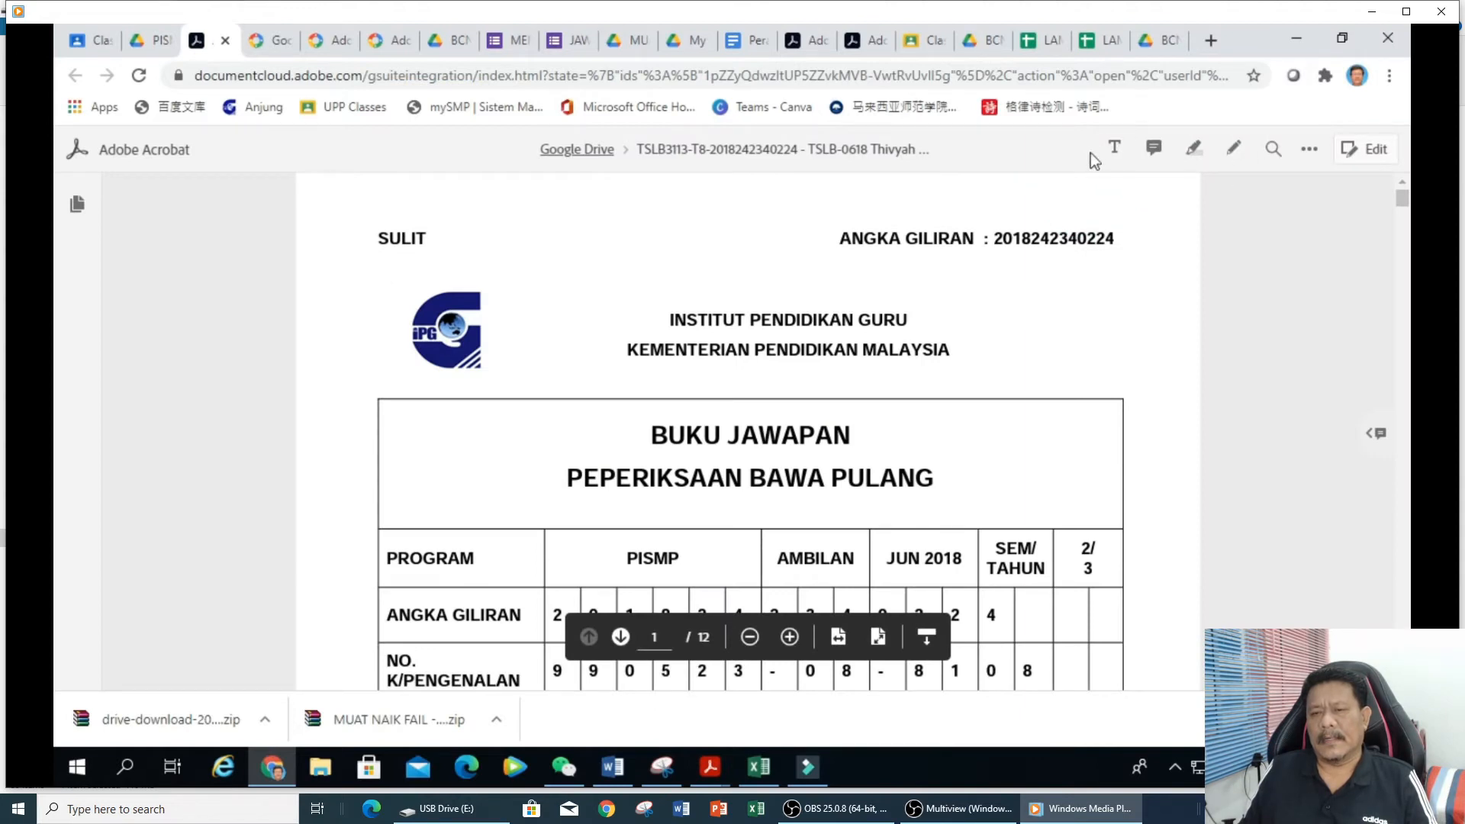
Draw a freehand tick mark beside the BUKU JAWAPAN title and a zigzag line at the title box's right edge.
left_click(1231, 153)
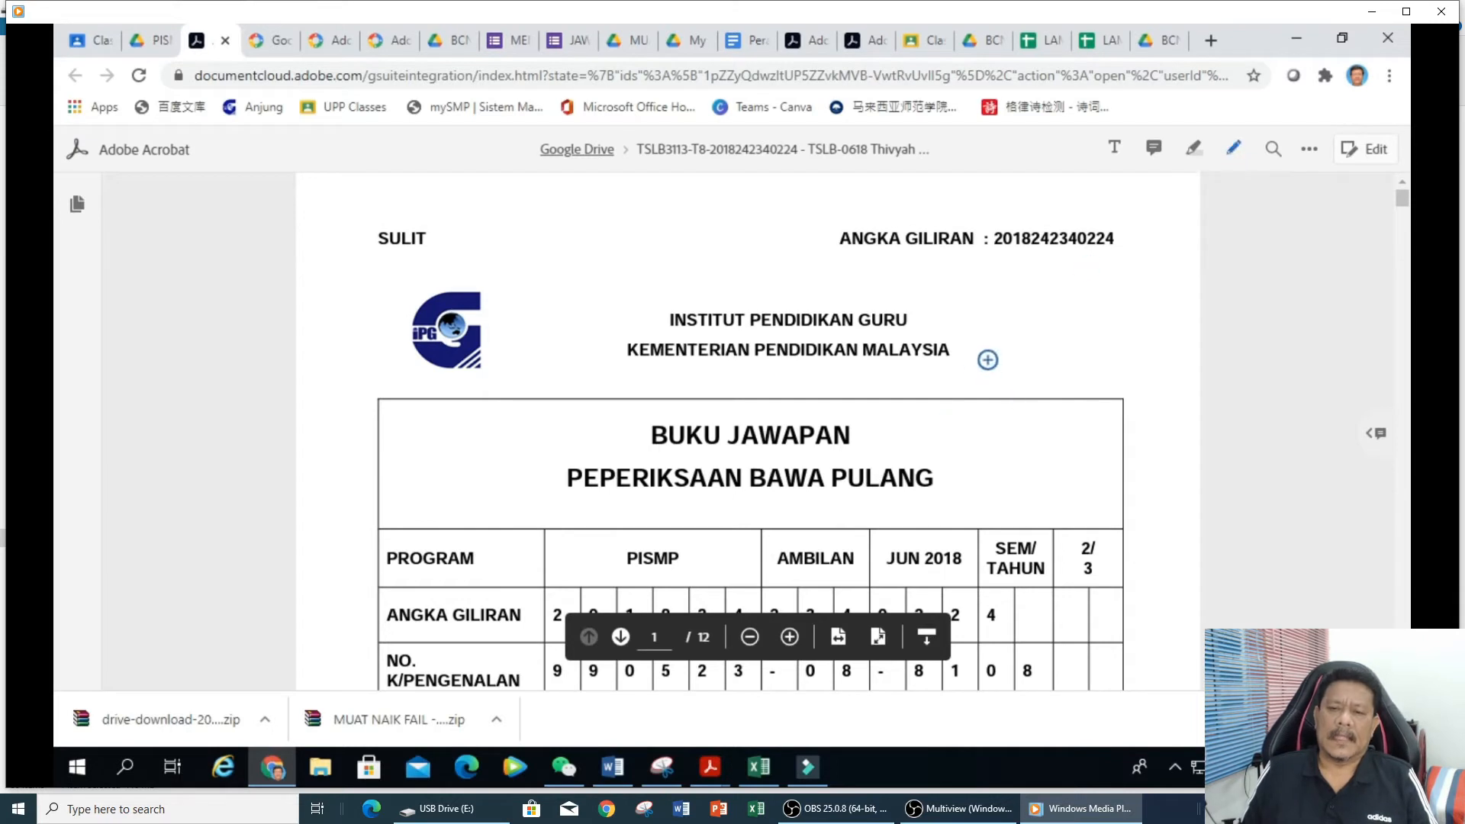
mouse_move(922, 387)
left_mouse_down()
mouse_move(947, 426)
mouse_move(1034, 327)
left_mouse_up()
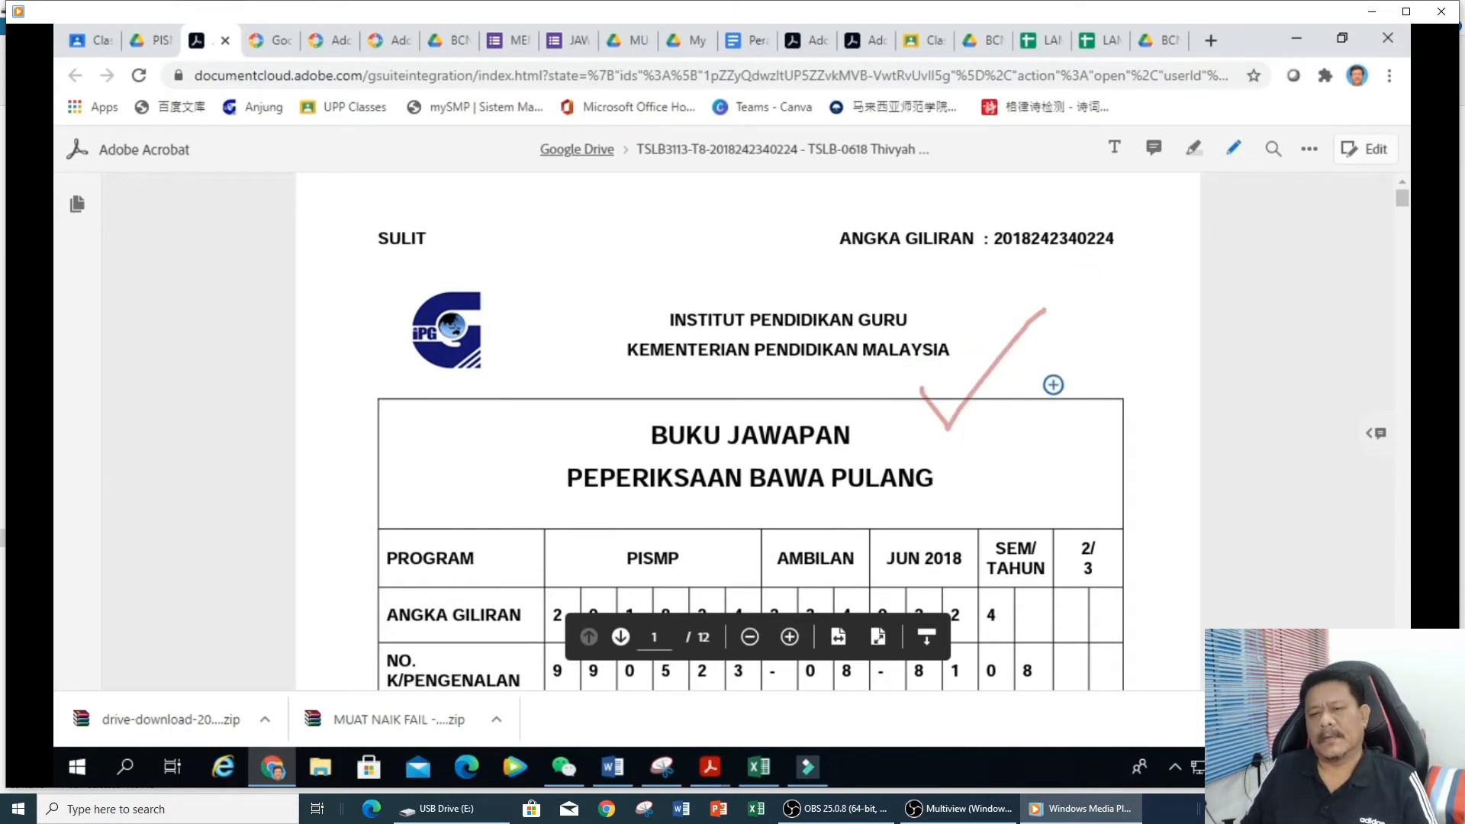
mouse_move(1030, 456)
left_mouse_down()
mouse_move(1144, 460)
mouse_move(1036, 536)
mouse_move(1104, 601)
left_mouse_up()
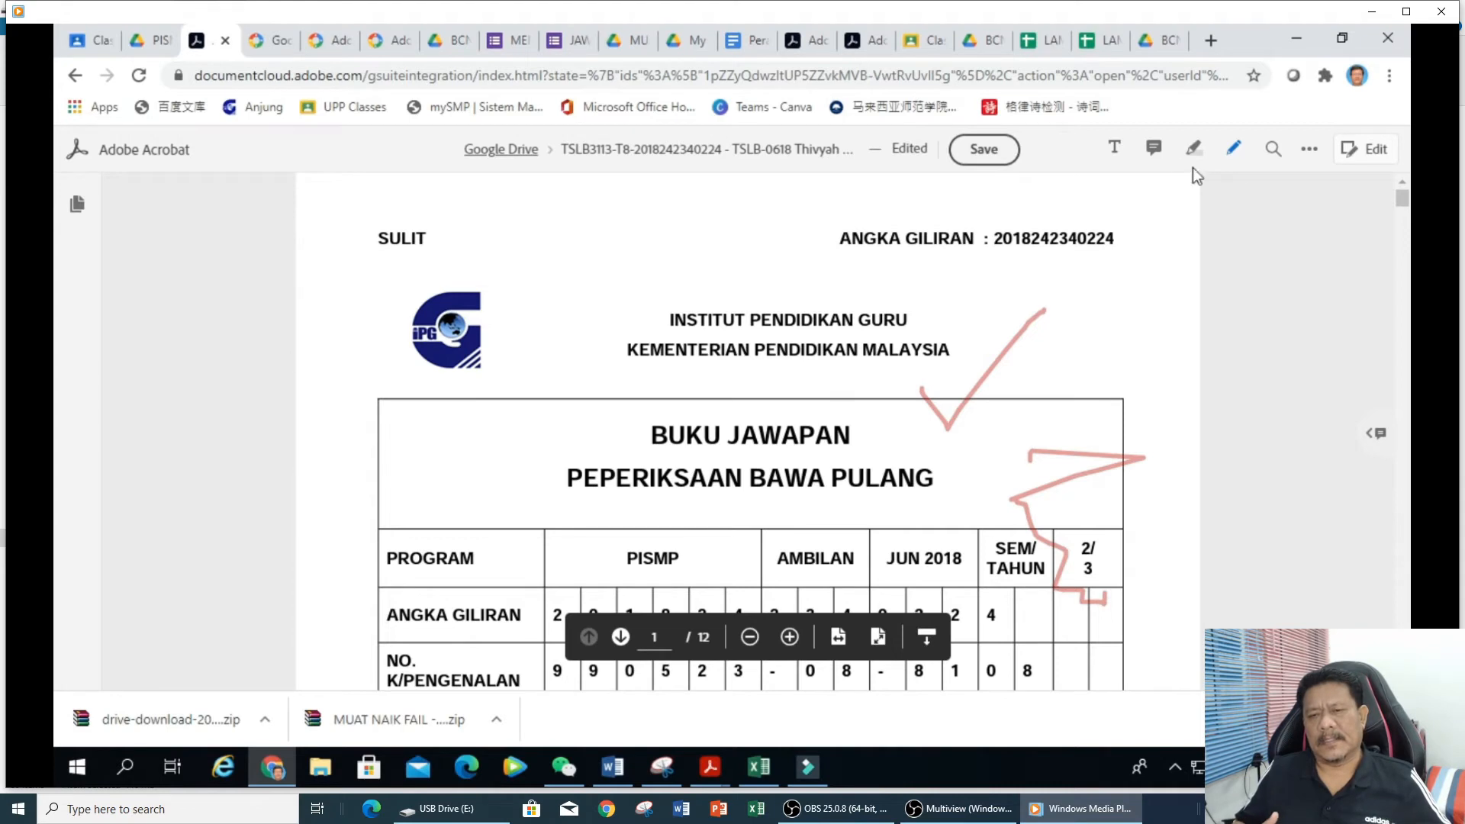
Highlight "TERIAN PENDIDIKAN MAL" in the ministry heading and place an empty comment note above INSTITUT PENDIDIKAN GURU.
left_click(1234, 153)
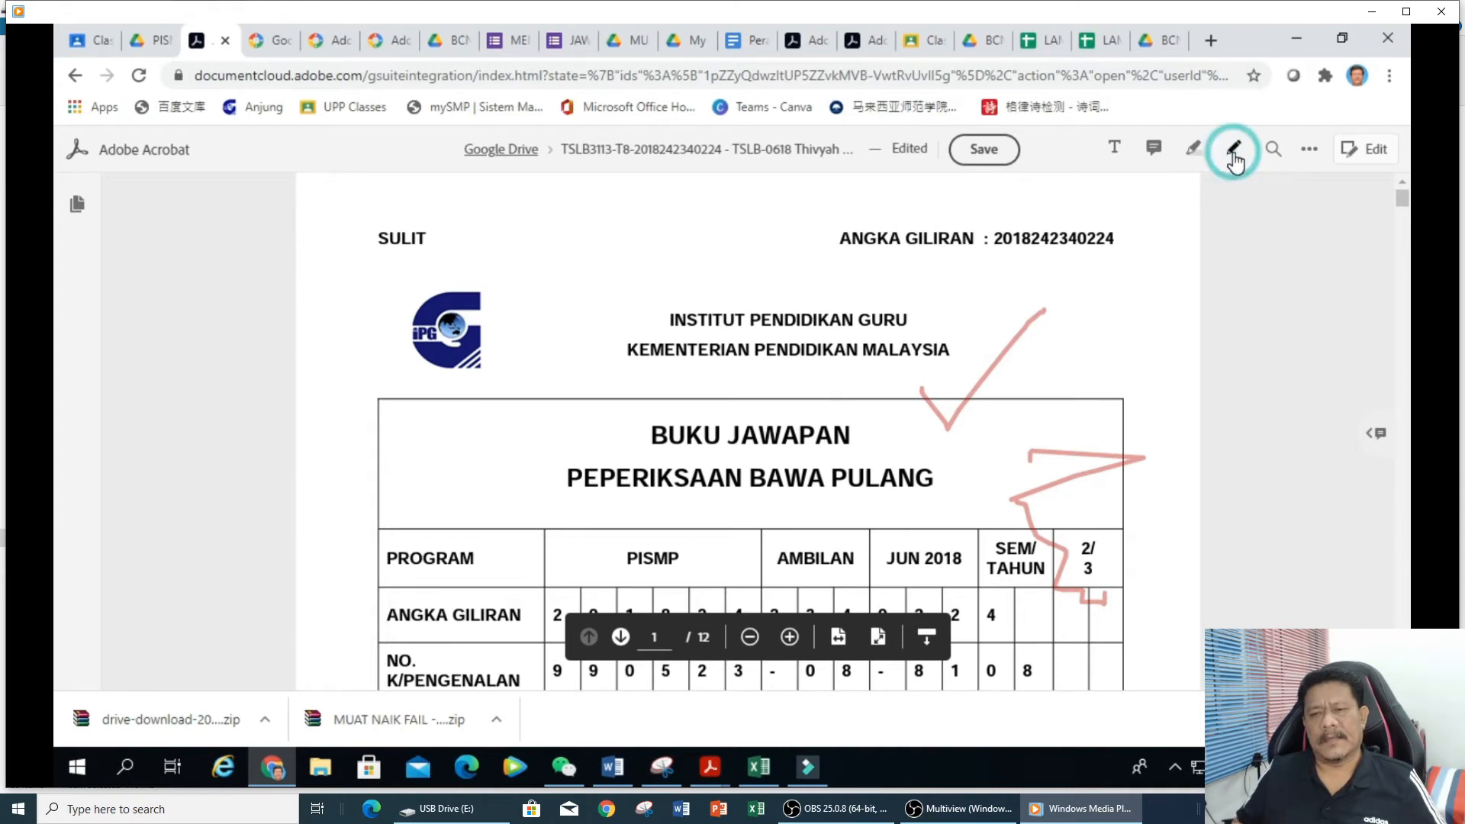
left_click(1188, 153)
left_click_drag(691, 355, 900, 354)
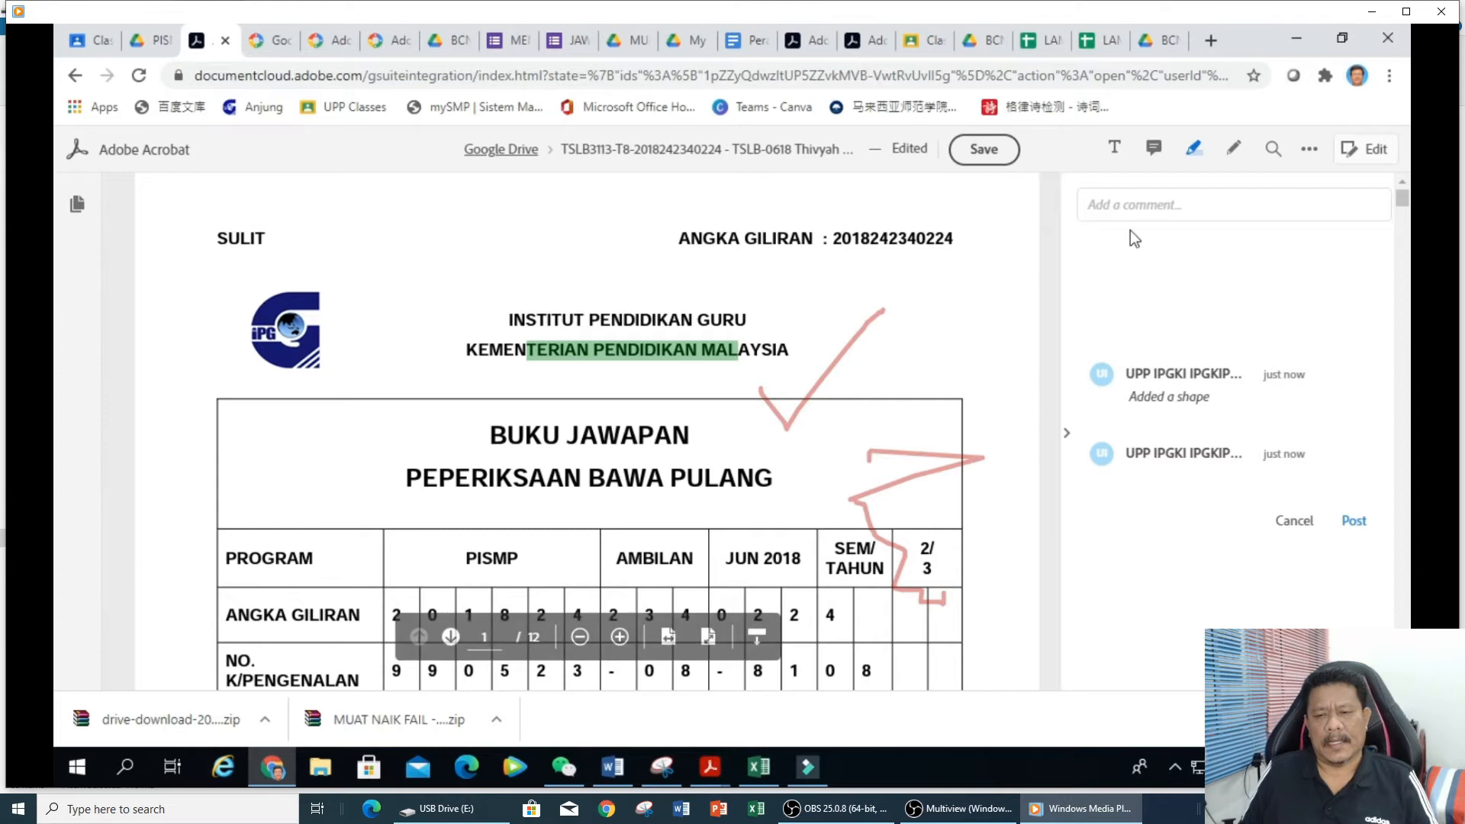
left_click(1154, 158)
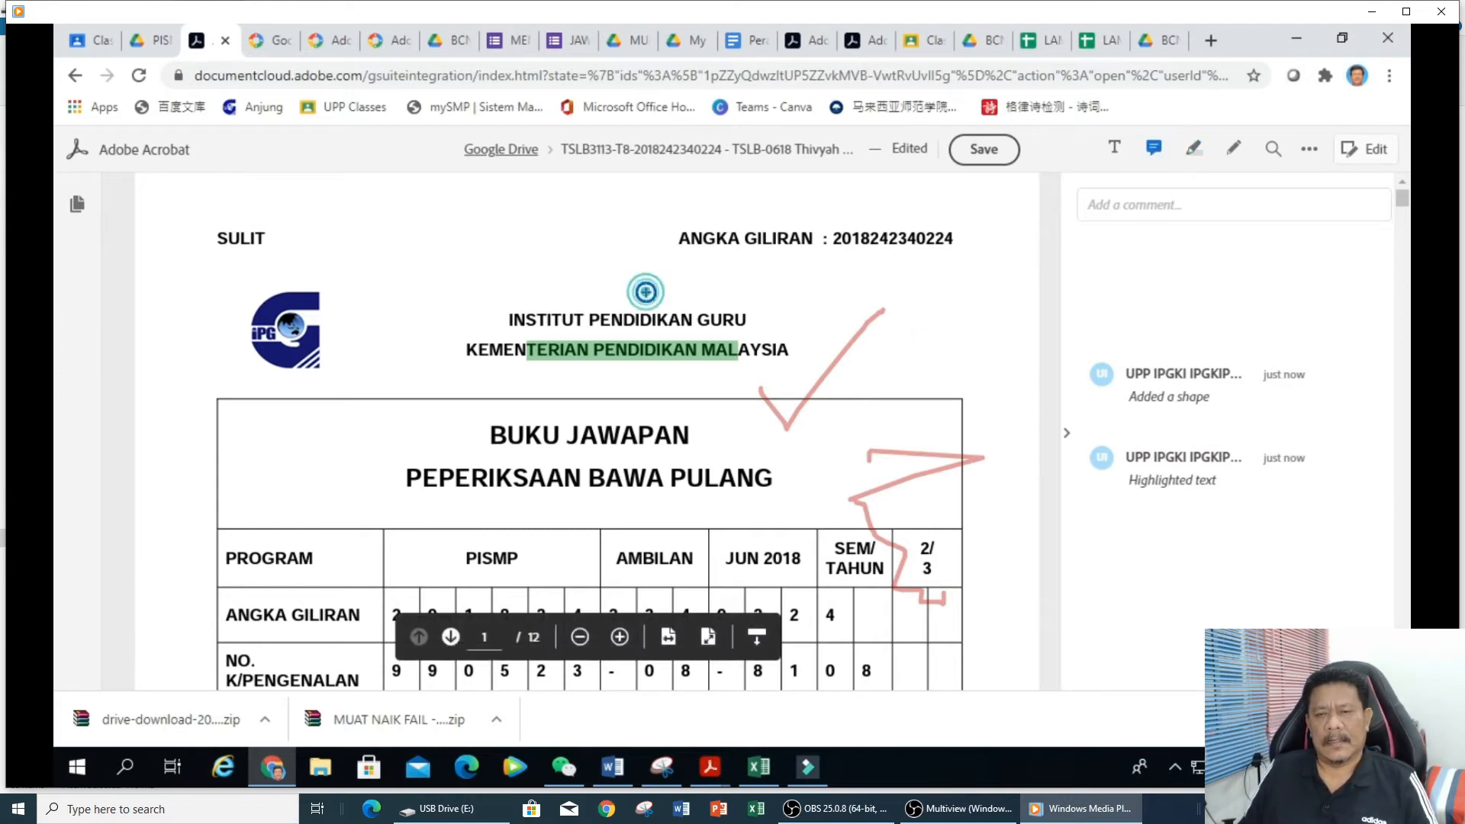
left_click(646, 291)
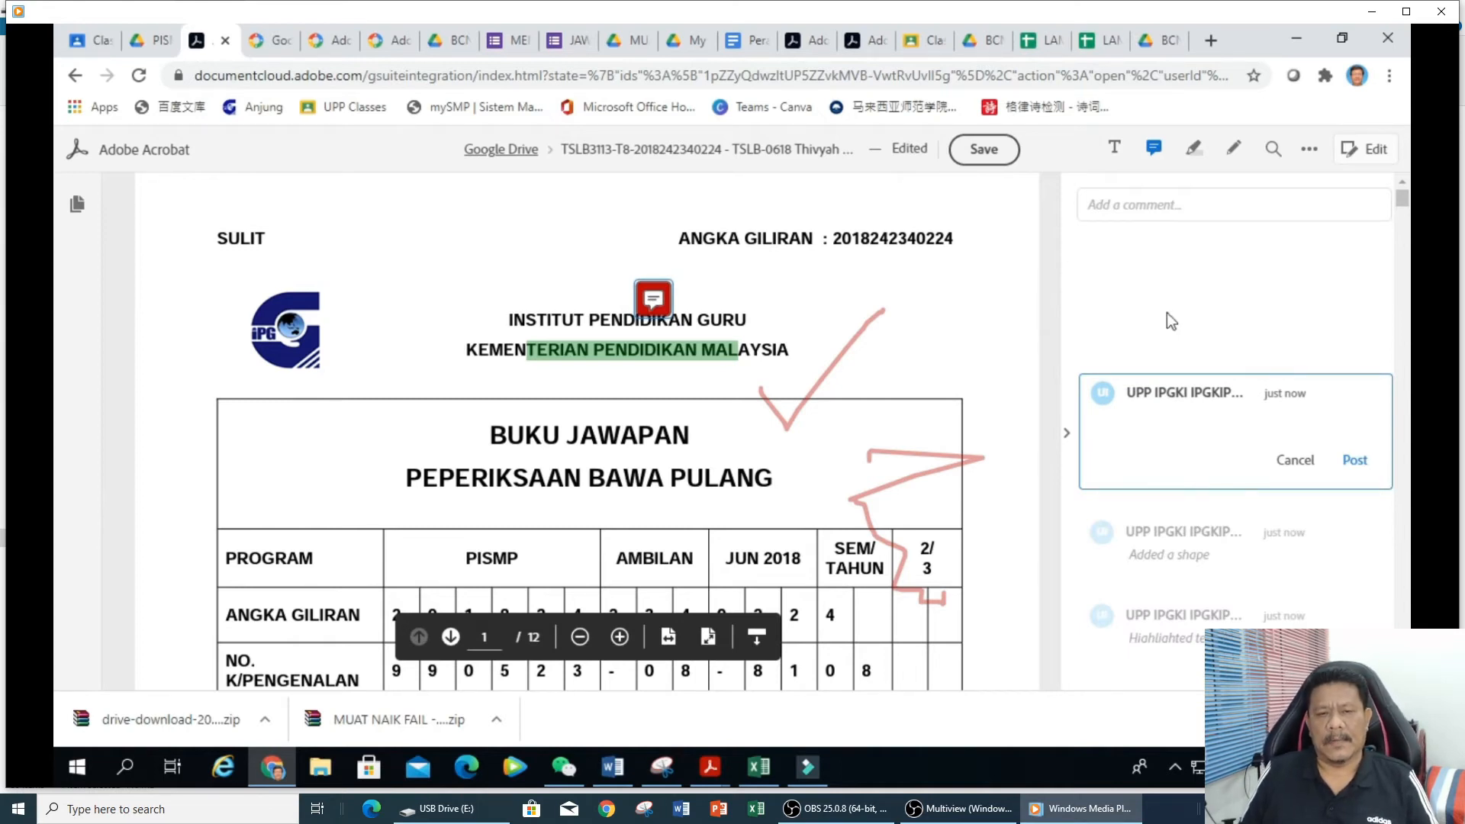
Add the text annotation "80/100" at the end of the BUKU JAWAPAN title.
left_click(1114, 150)
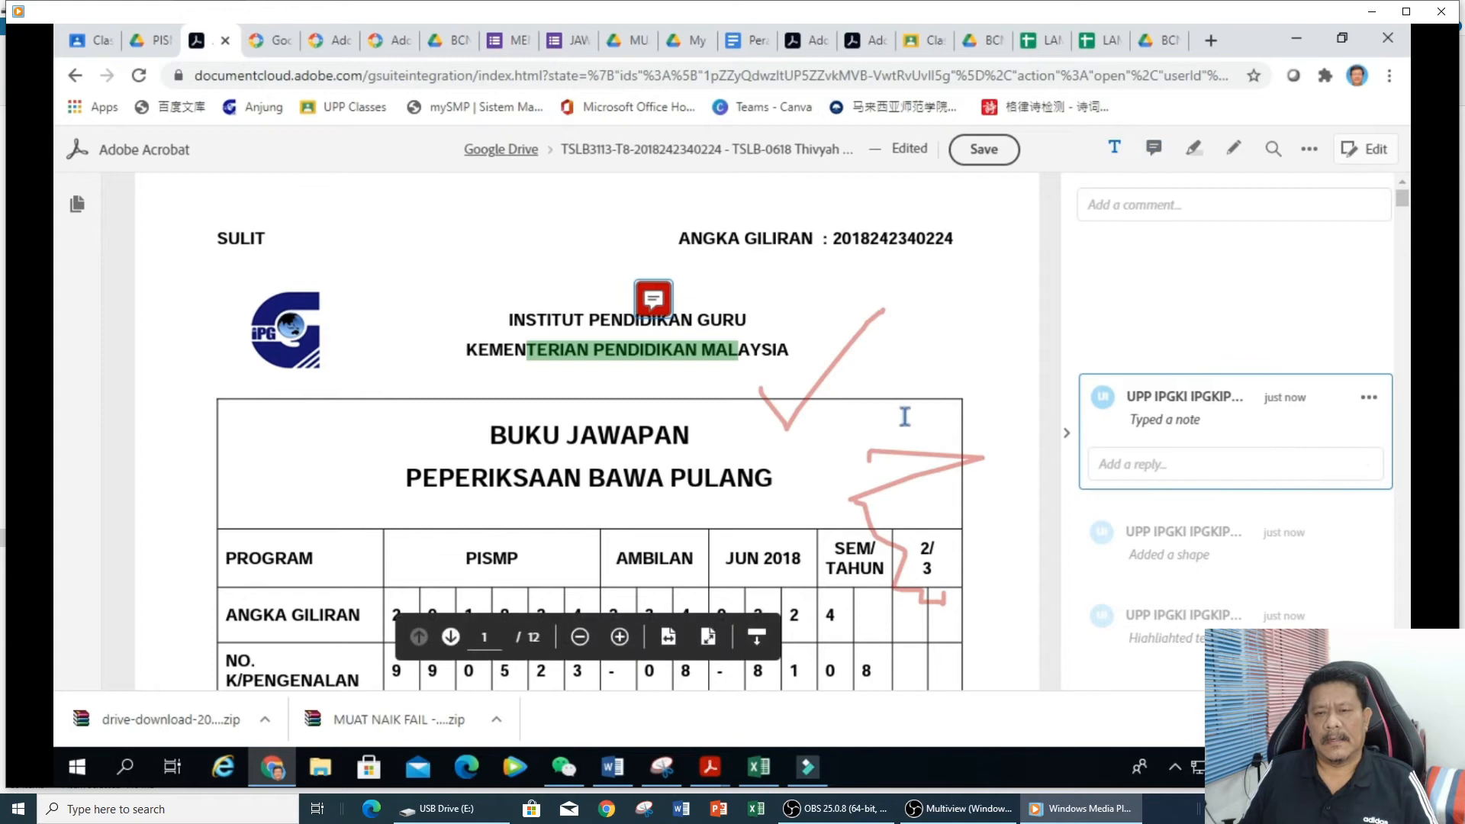
scroll(900, 419, "down", 2)
left_click(863, 275)
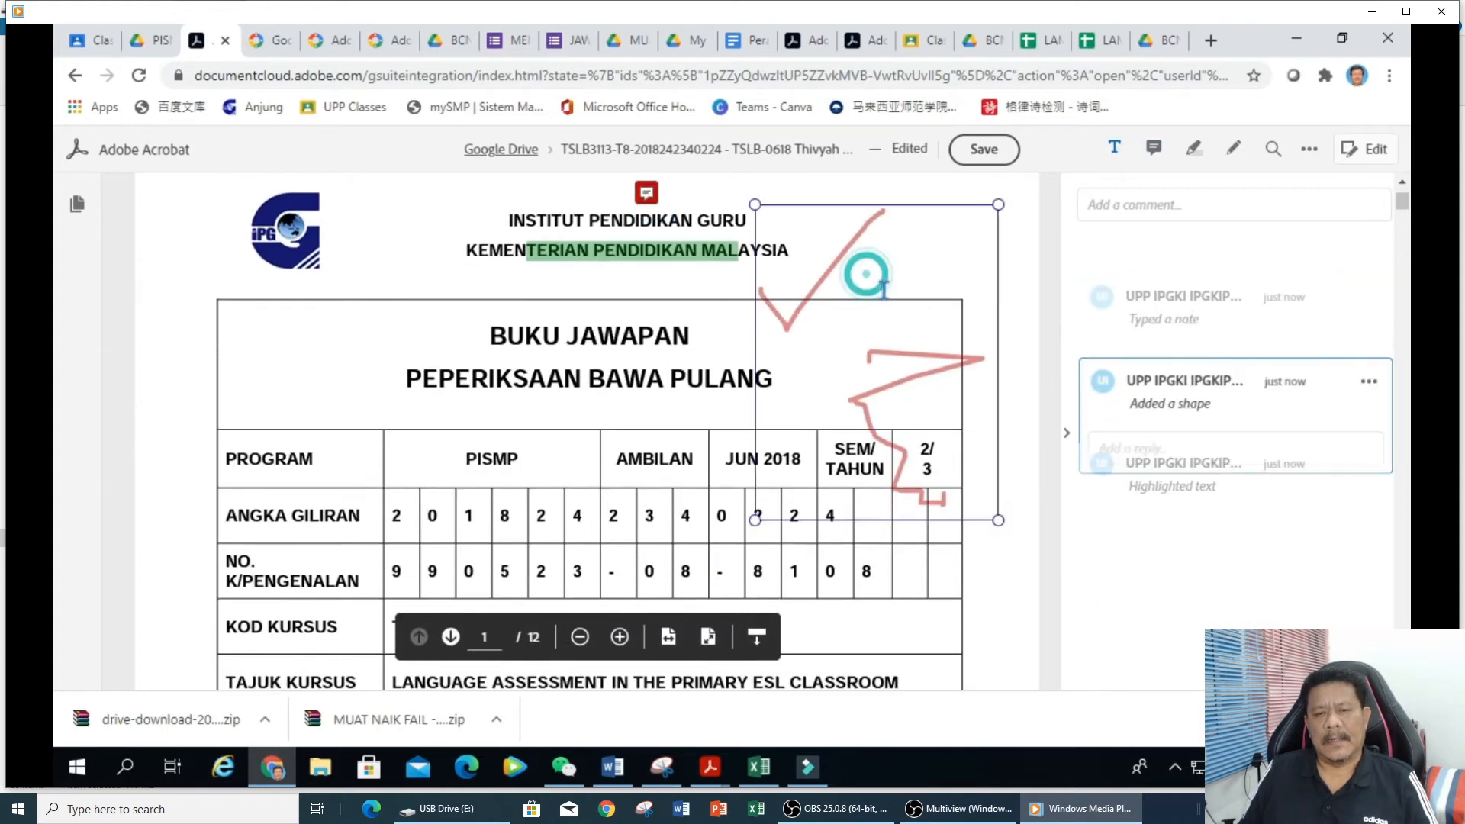
left_click(661, 314)
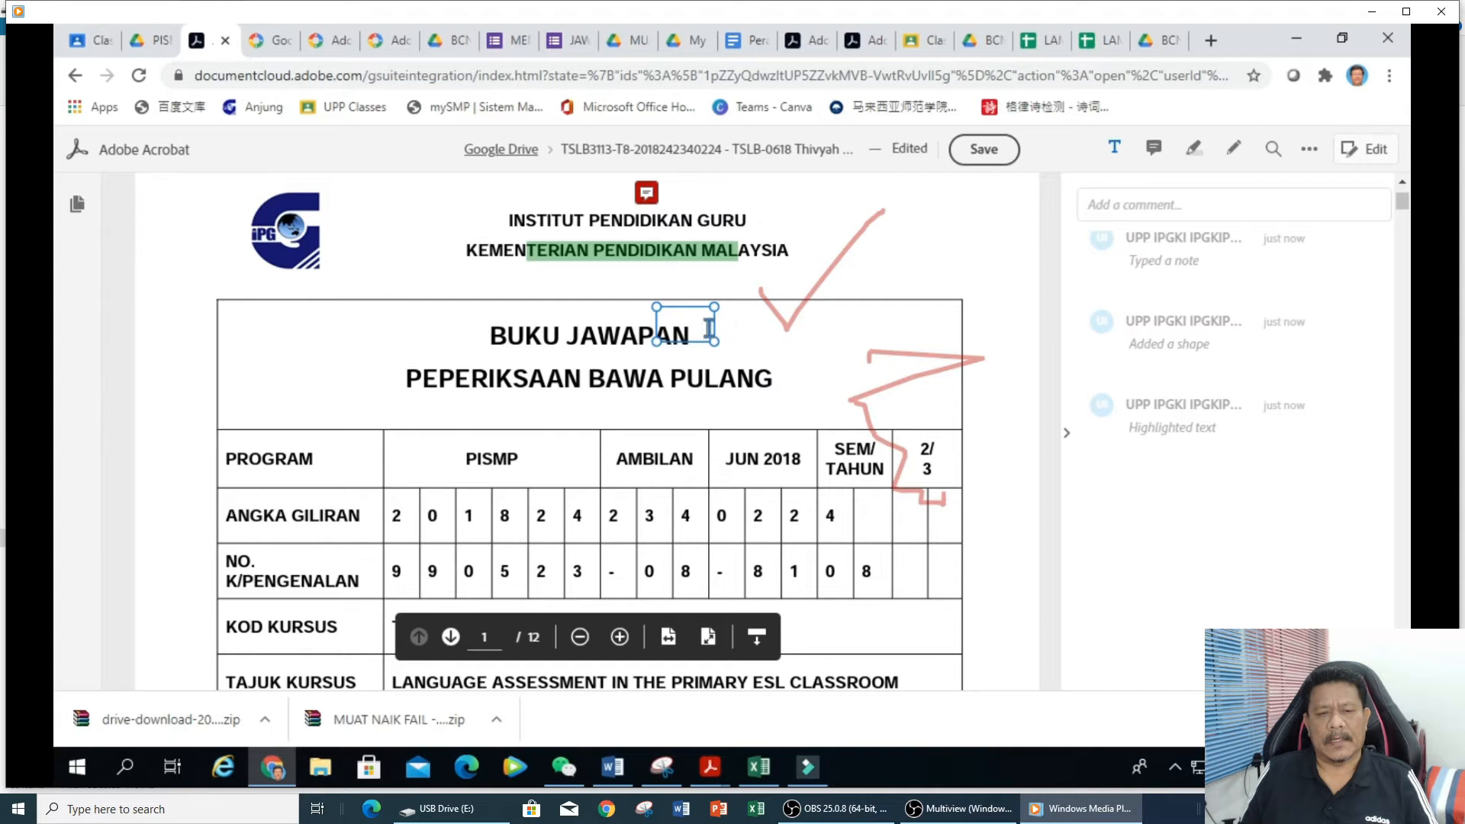
type("0/1")
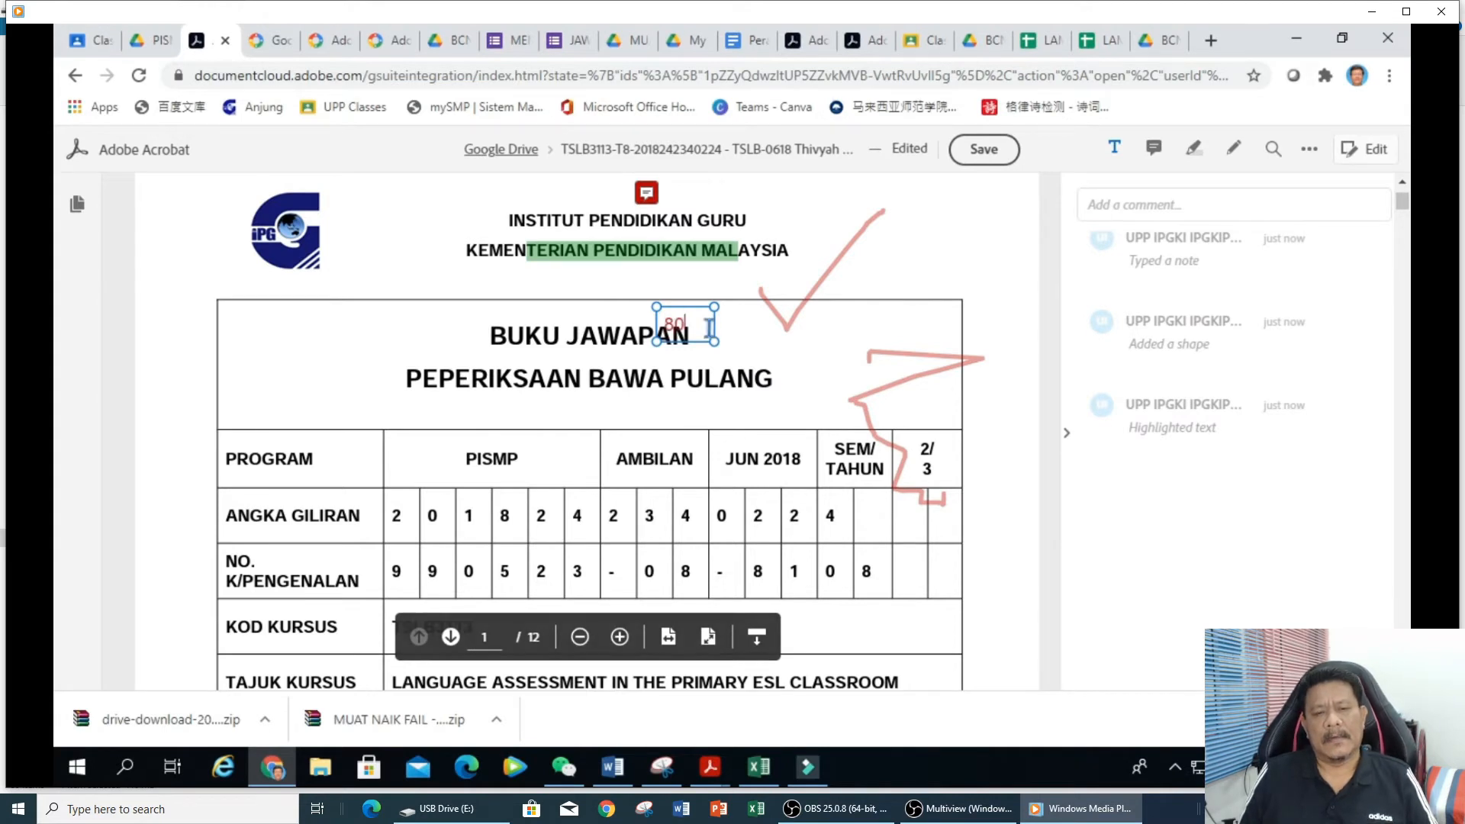
type("00")
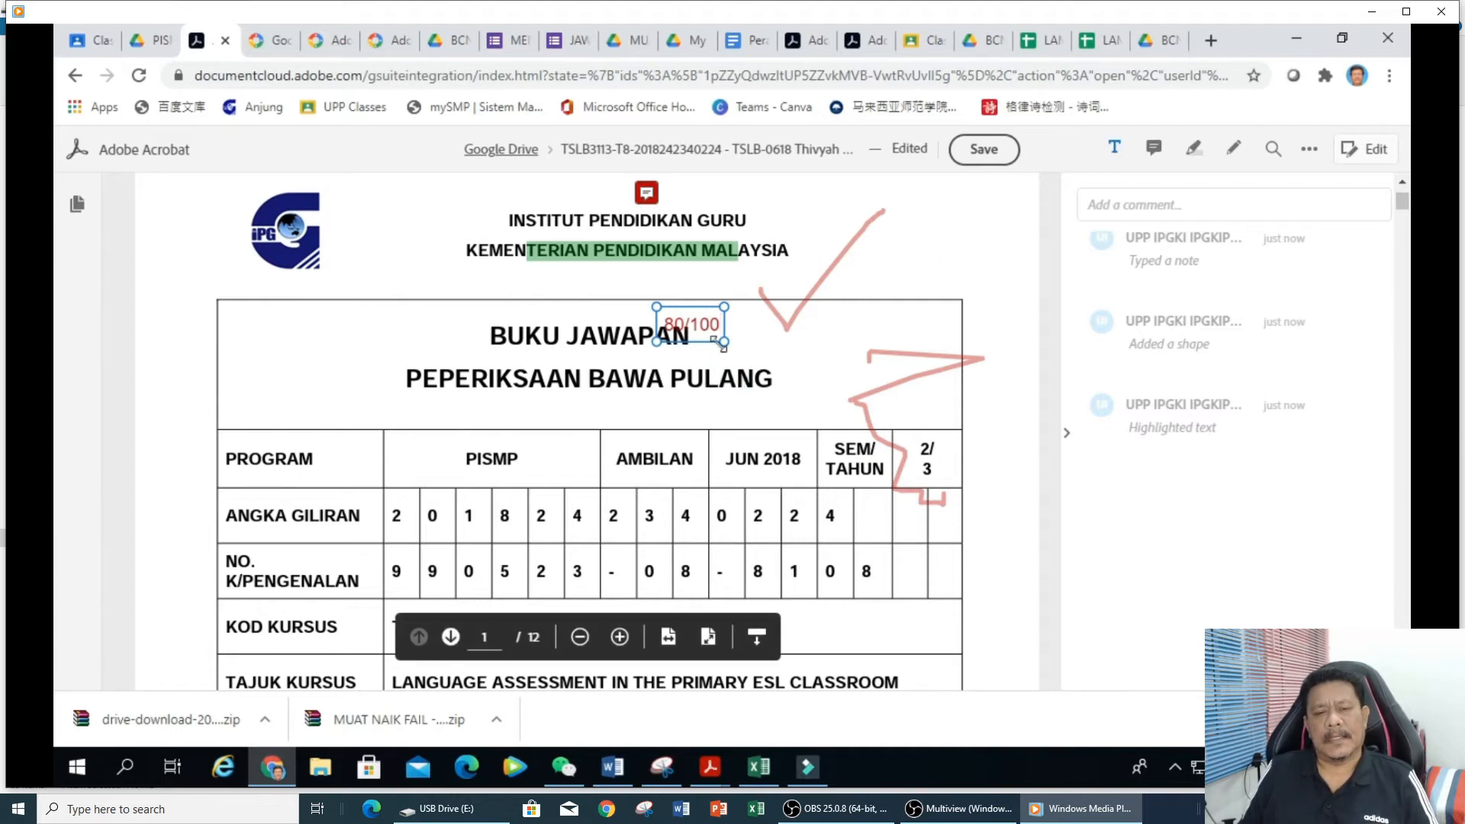
left_click(1113, 148)
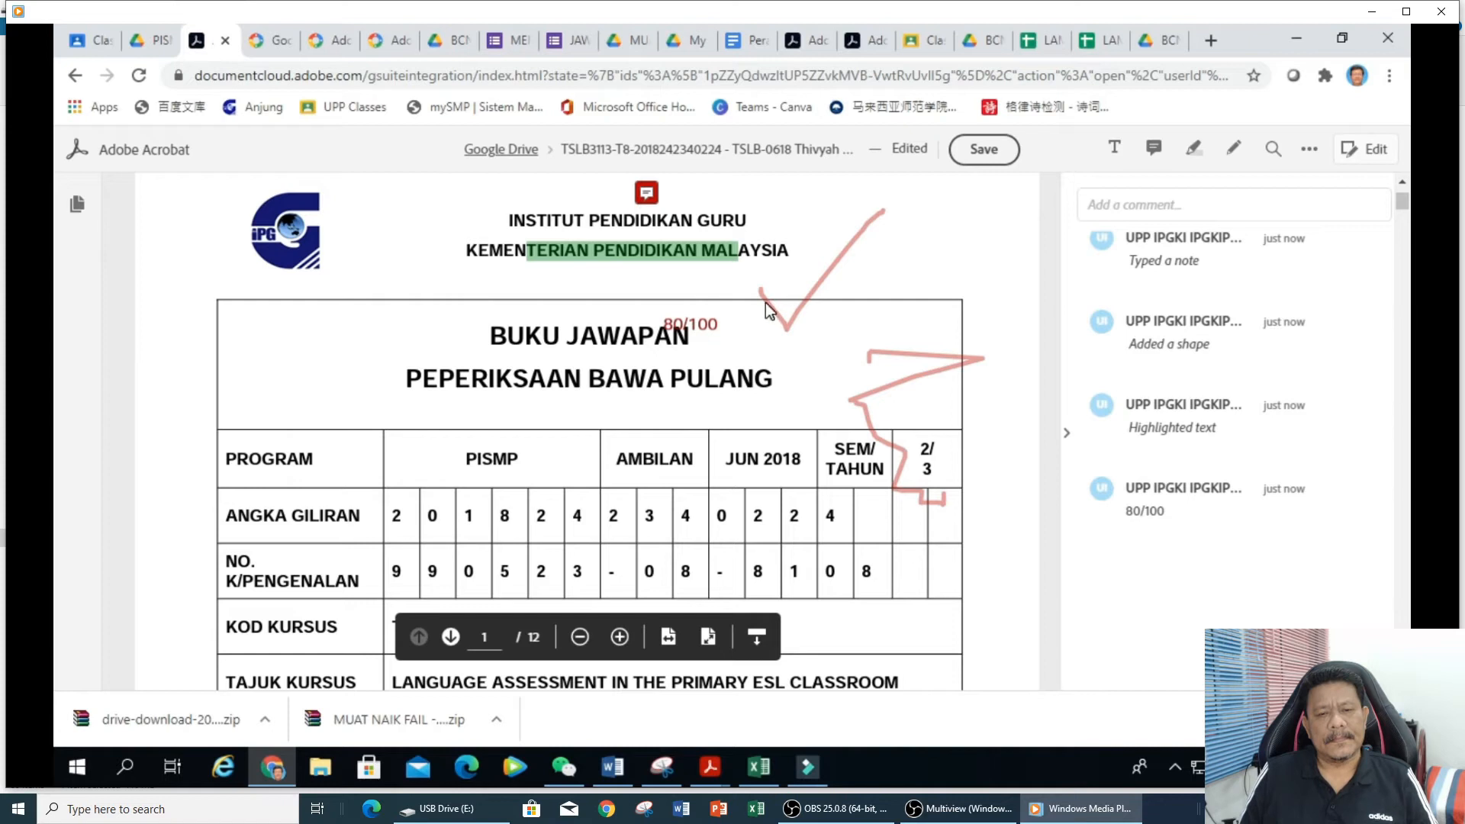
Enlarge the 80/100 text annotation to about 23 px, keeping its red colour.
left_click(682, 322)
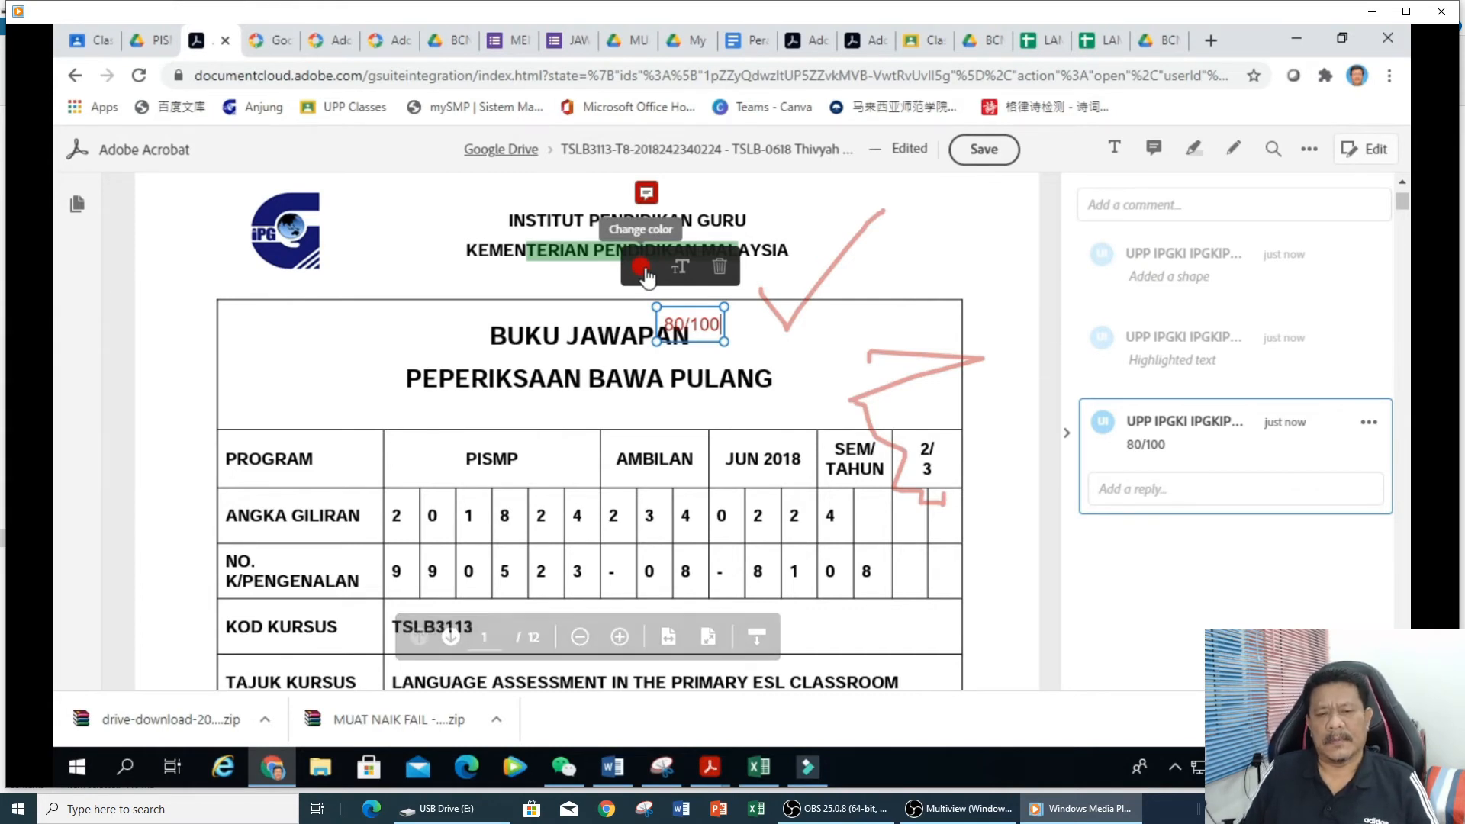
left_click(641, 269)
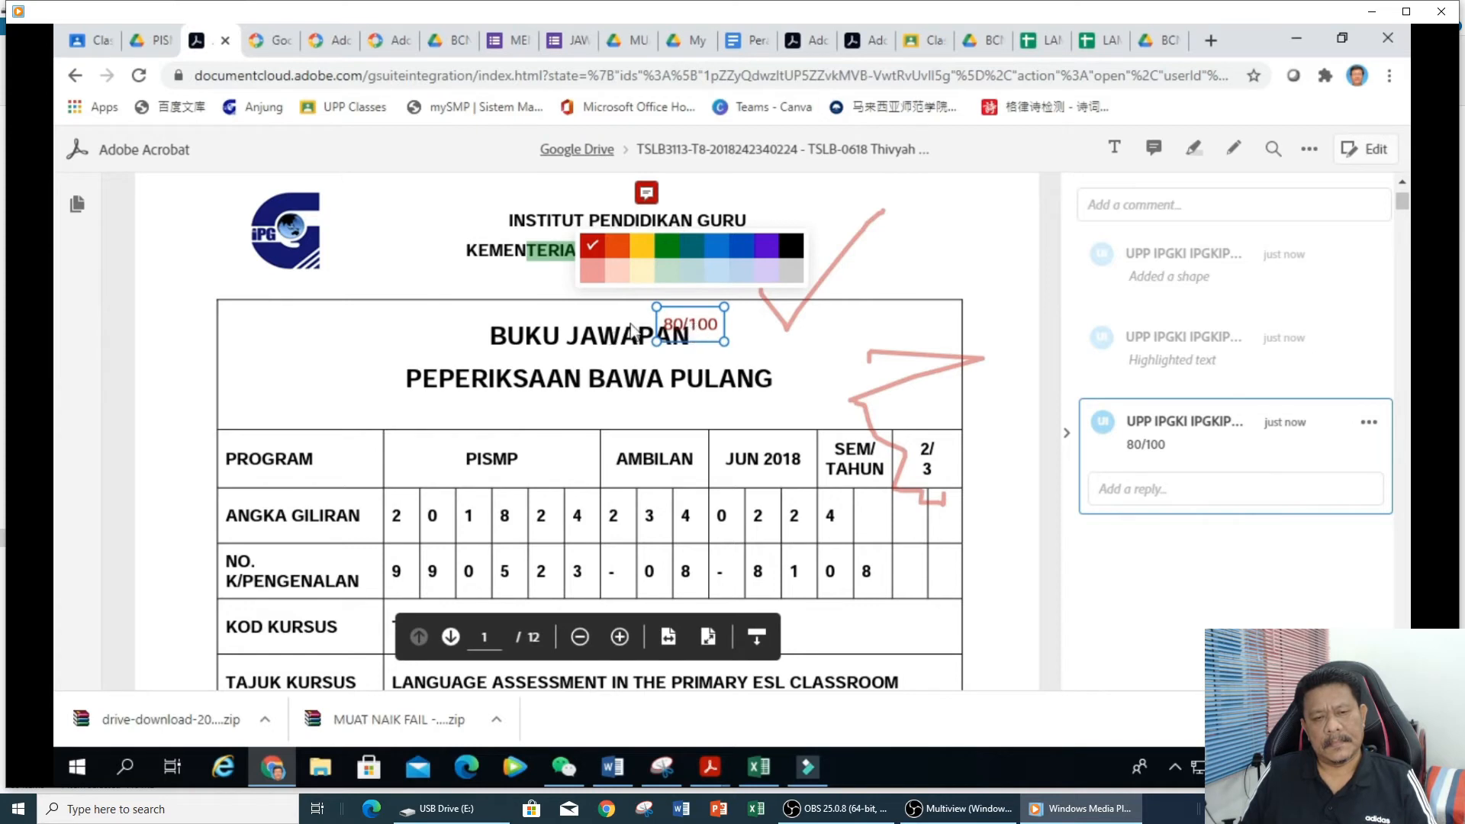
left_click(691, 319)
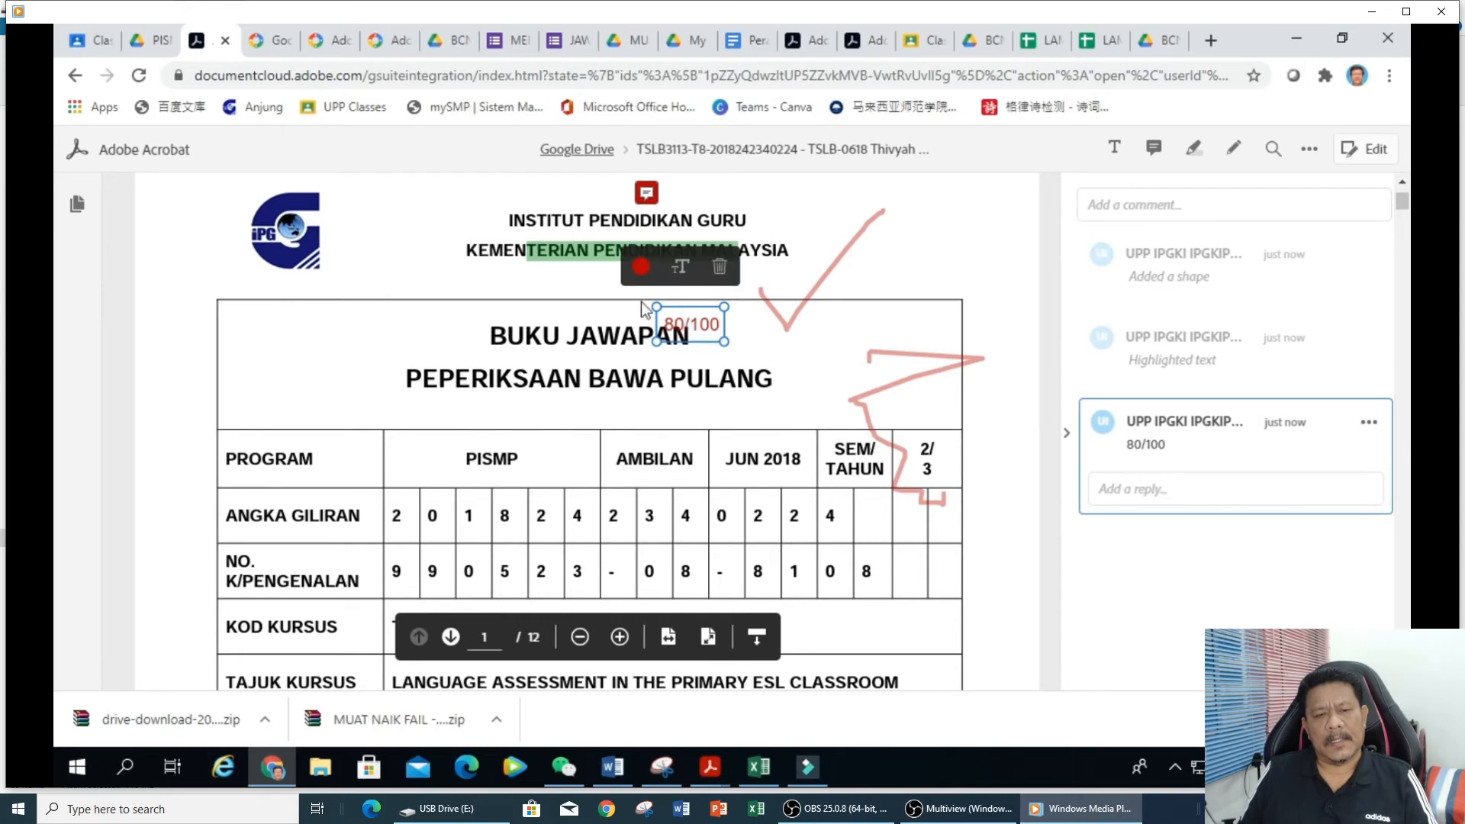
left_click(685, 277)
left_click(684, 274)
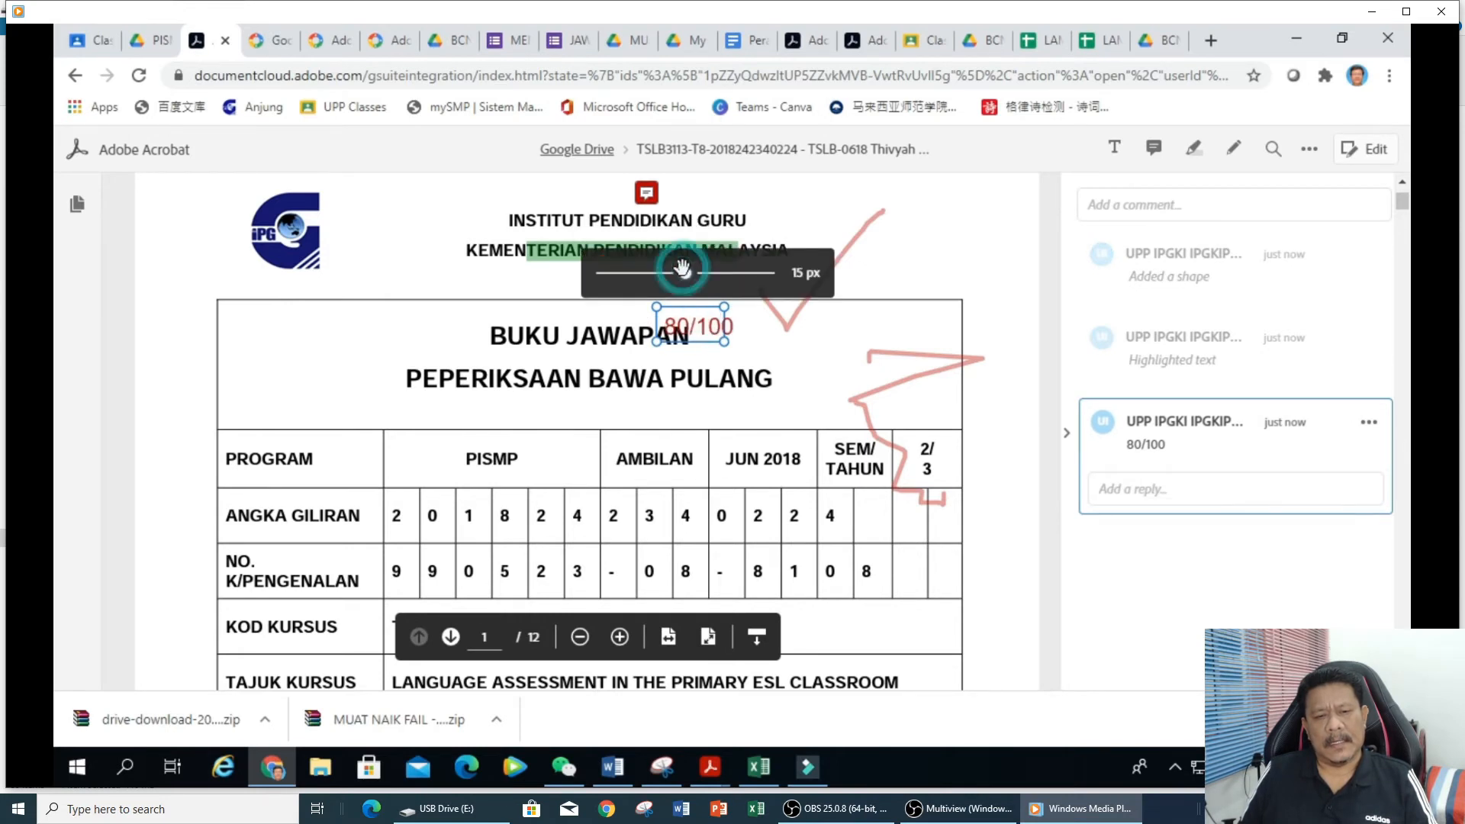
left_click_drag(685, 274, 771, 275)
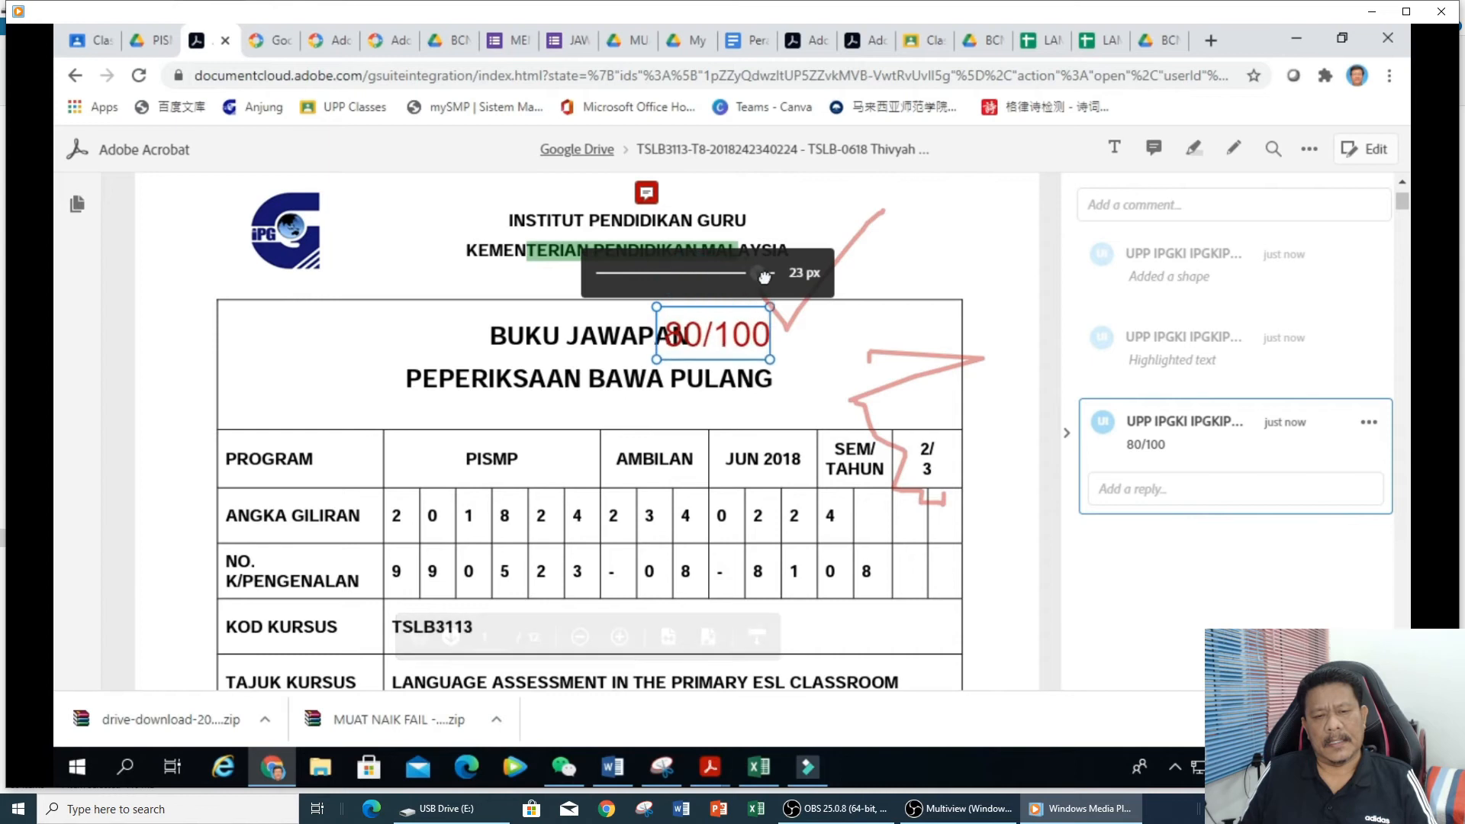
left_click(731, 345)
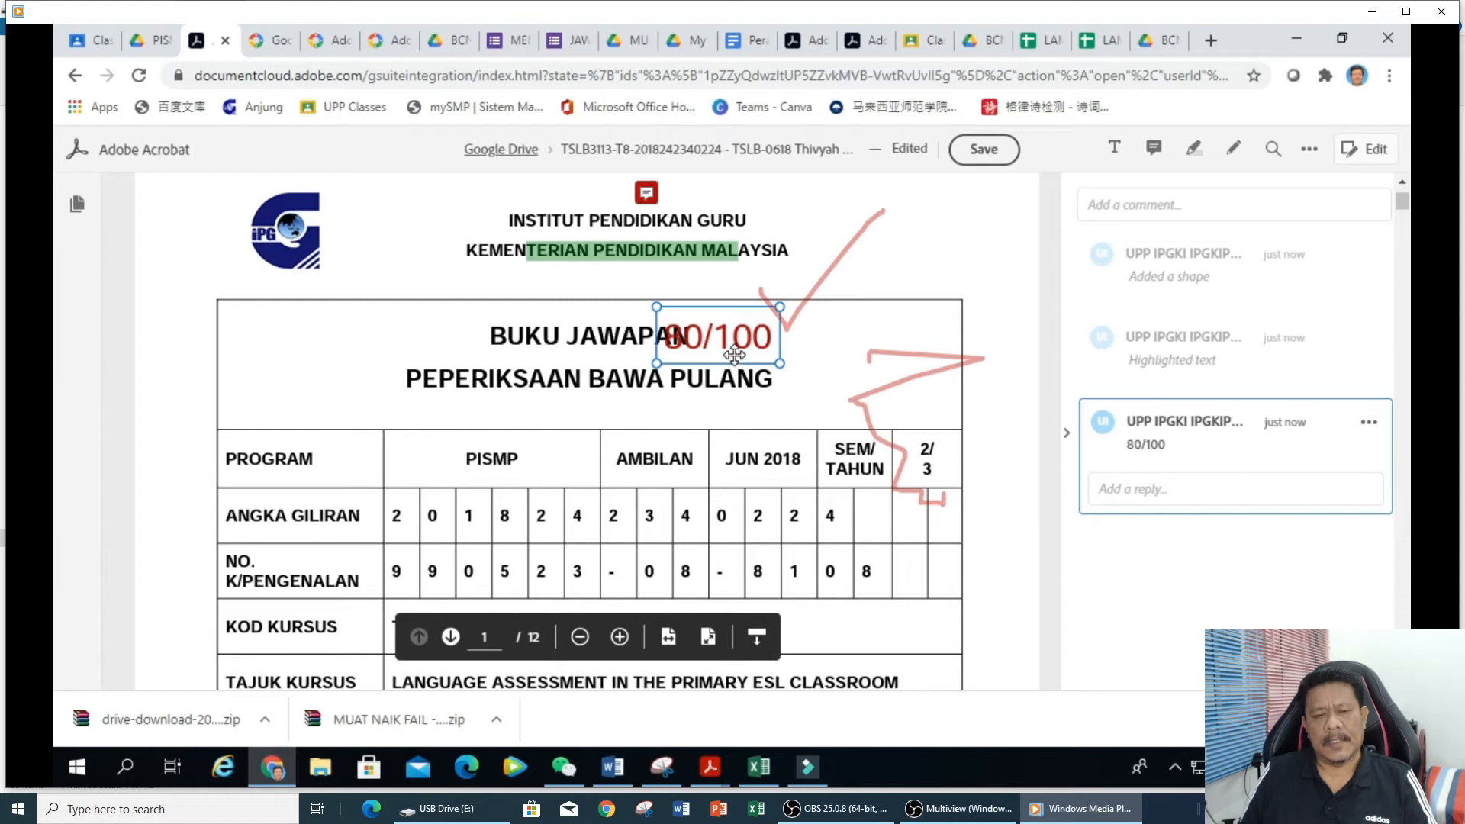
Move the 80/100 text annotation to the upper right corner of the BUKU JAWAPAN title box.
mouse_move(730, 320)
left_mouse_down()
mouse_move(847, 264)
mouse_move(902, 263)
mouse_move(905, 312)
left_mouse_up()
left_click(904, 314)
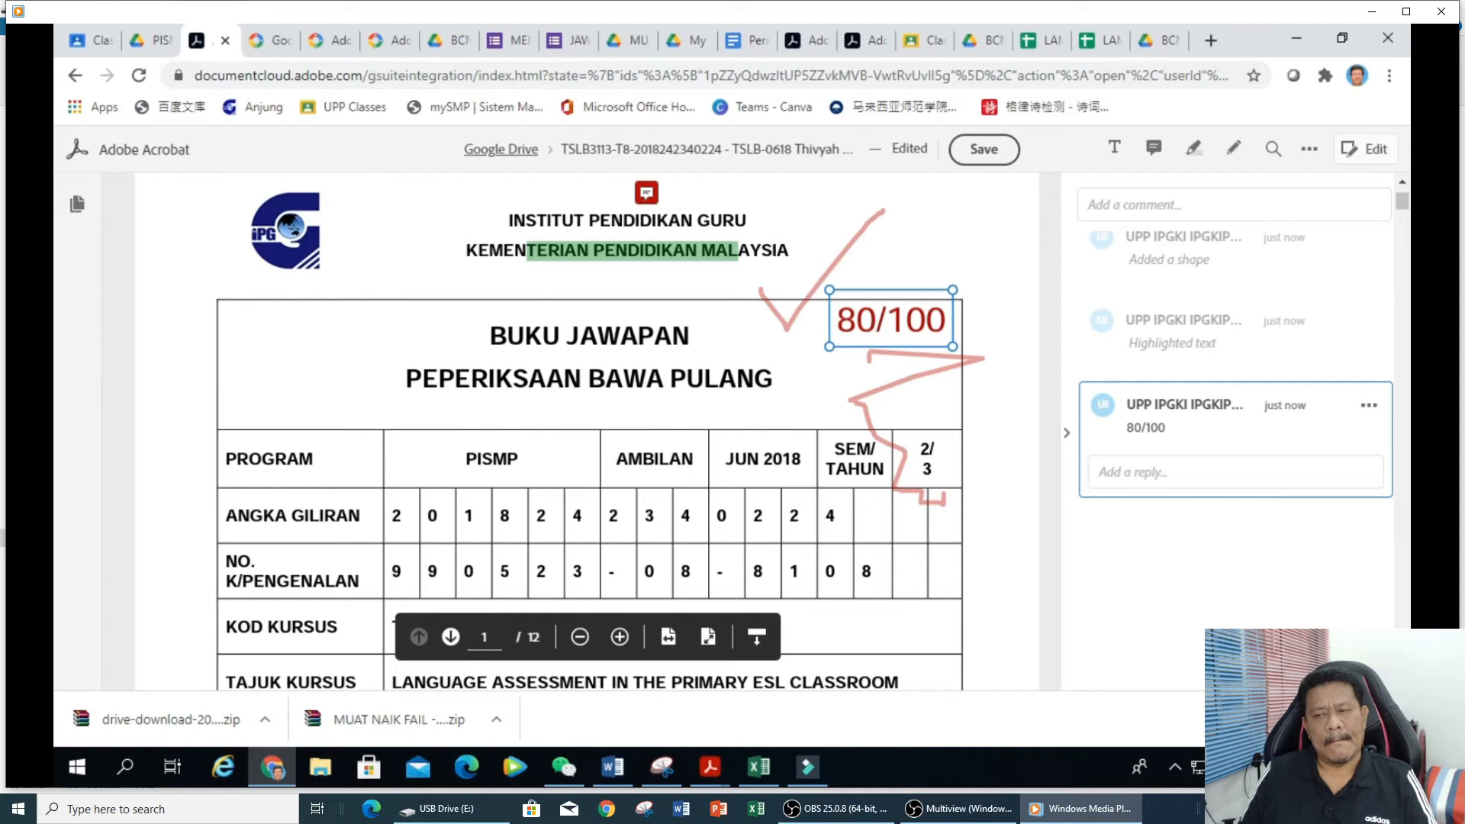
left_click(759, 766)
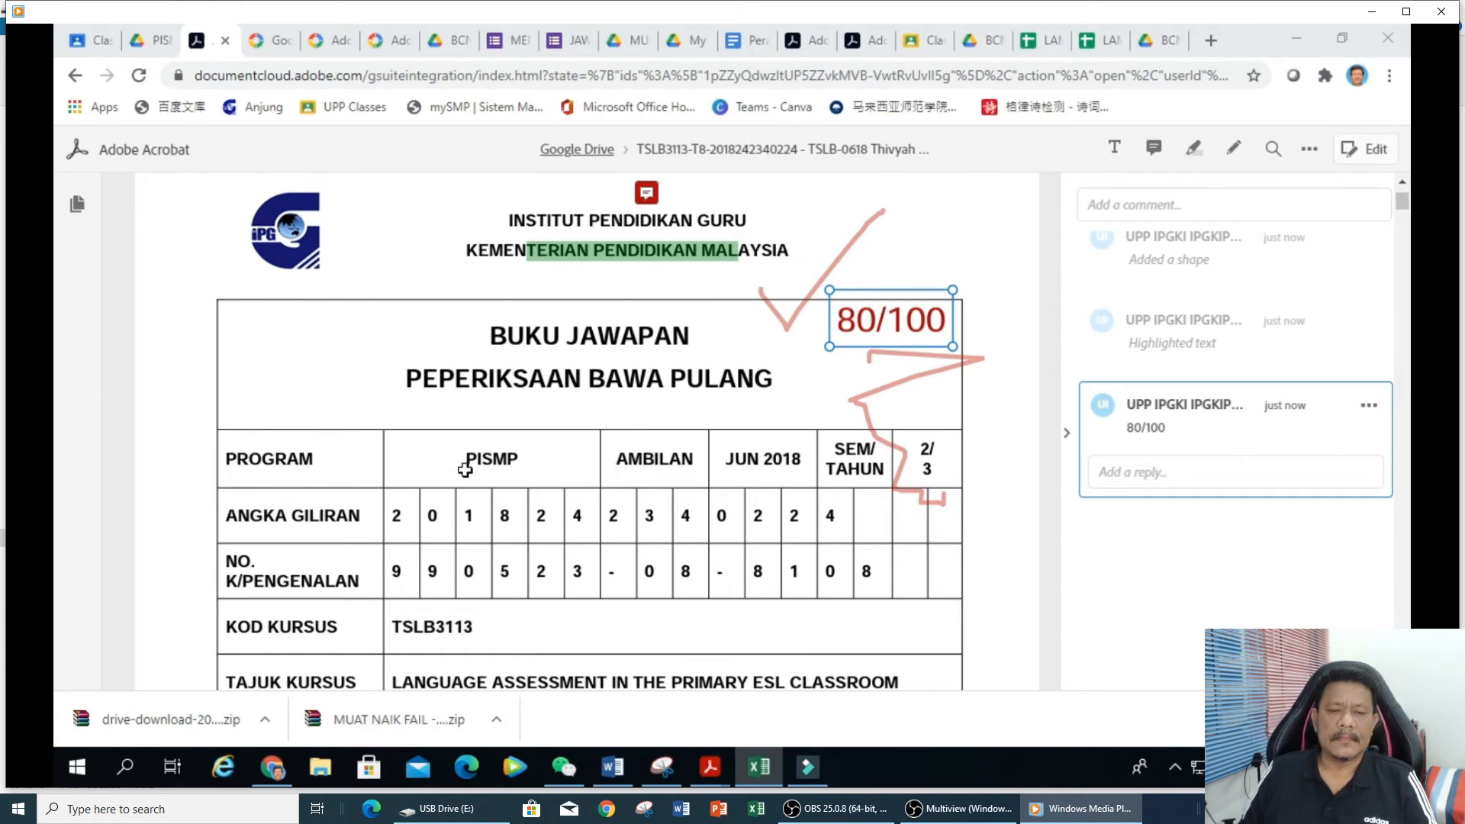
Delete the freehand tick and zigzag drawing and the empty comment note above INSTITUT PENDIDIKAN GURU.
left_click(916, 319)
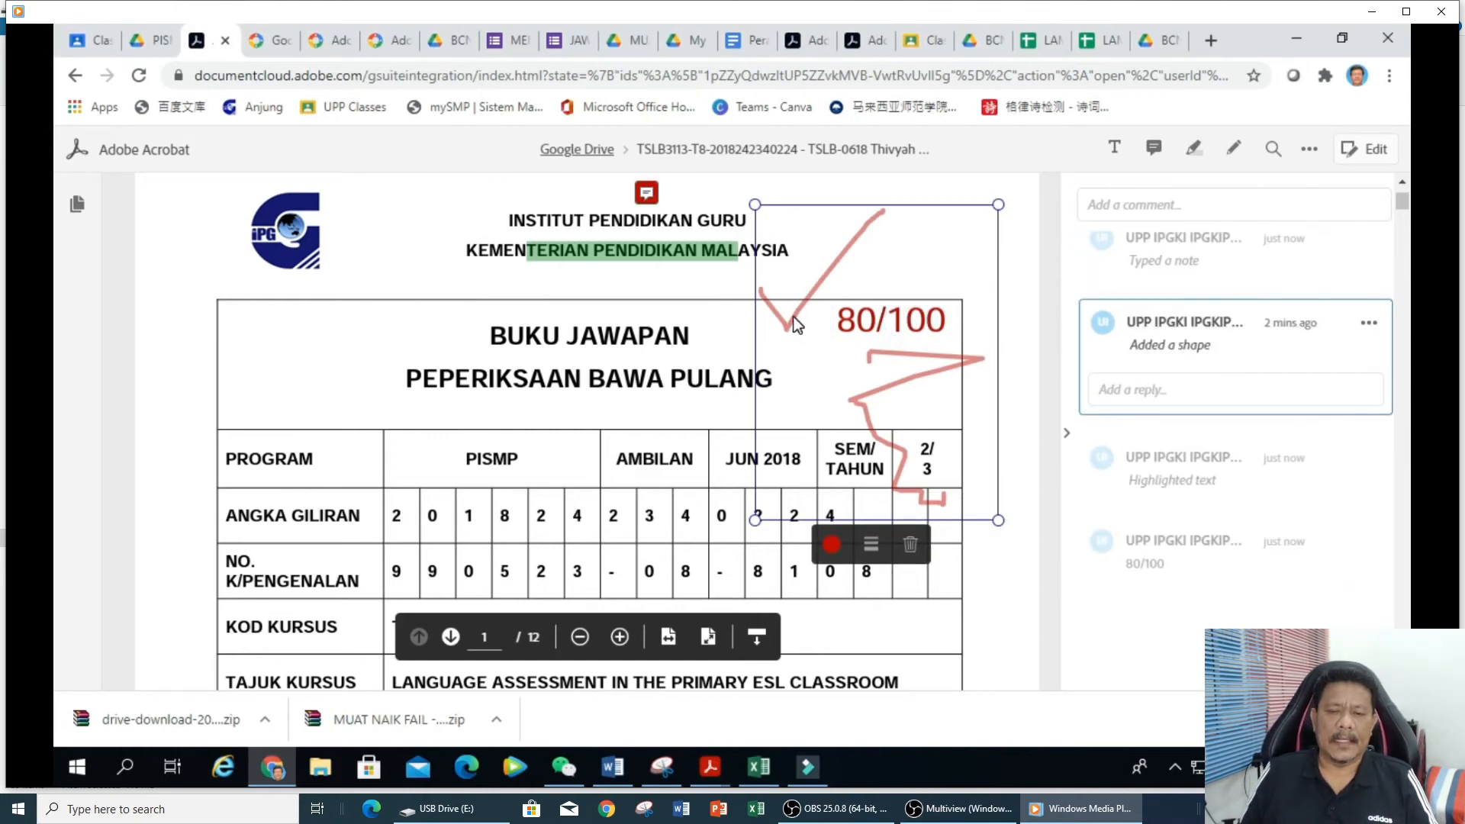
left_click(912, 545)
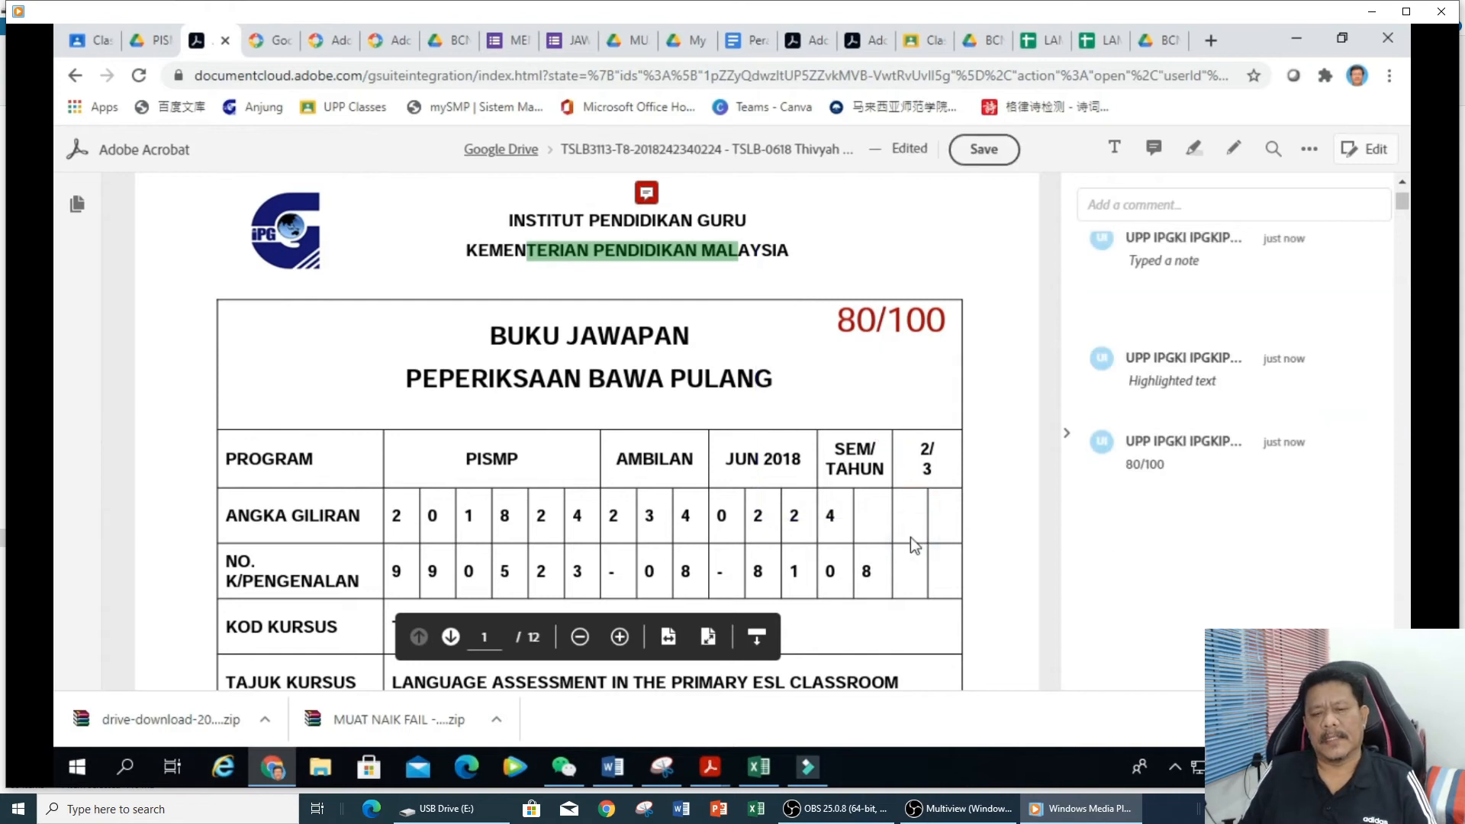
left_click(645, 196)
left_click(664, 239)
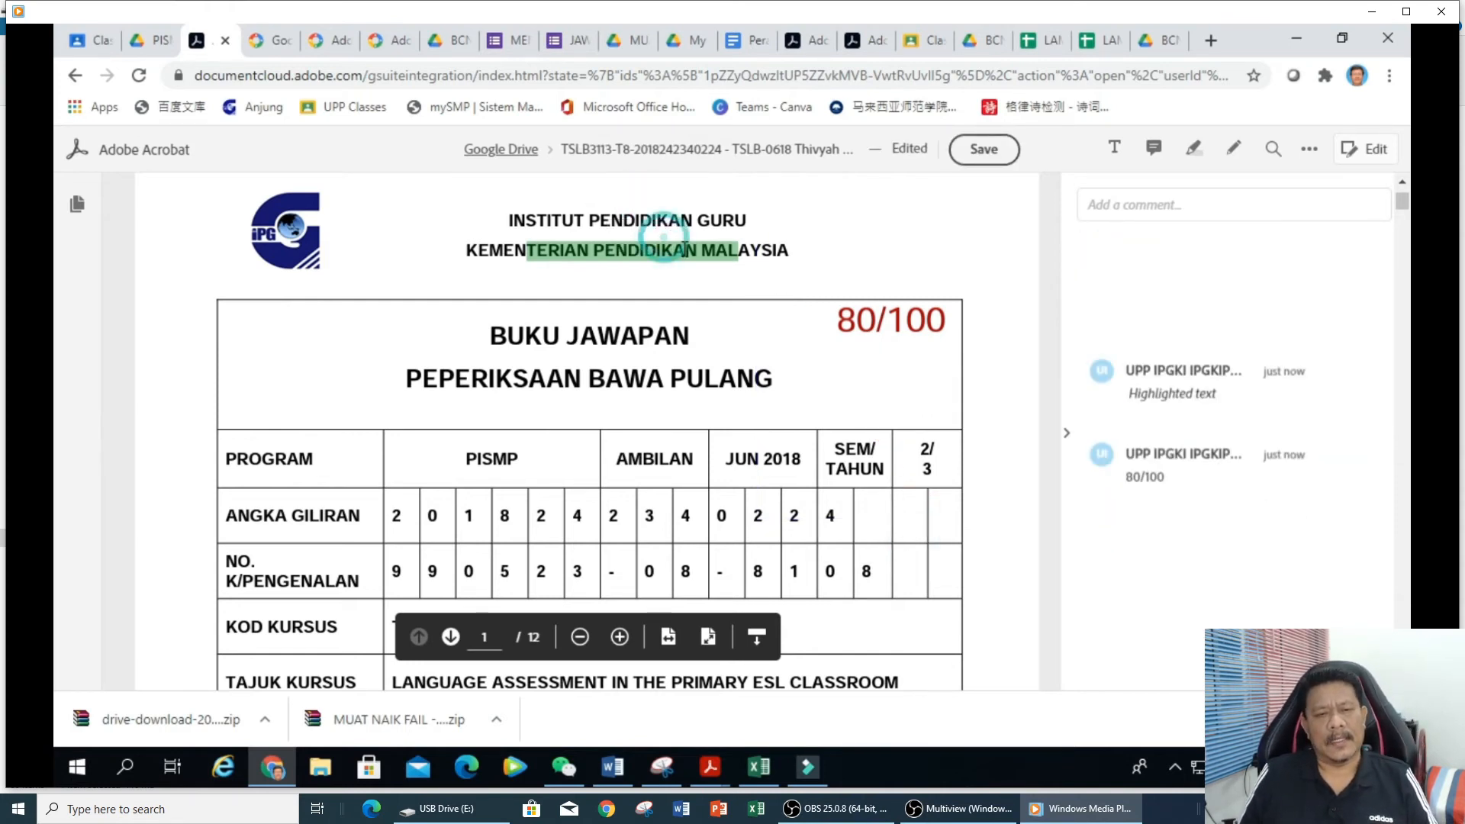
Delete the green highlight from "TERIAN PENDIDIKAN MAL" in the ministry heading.
left_click(684, 255)
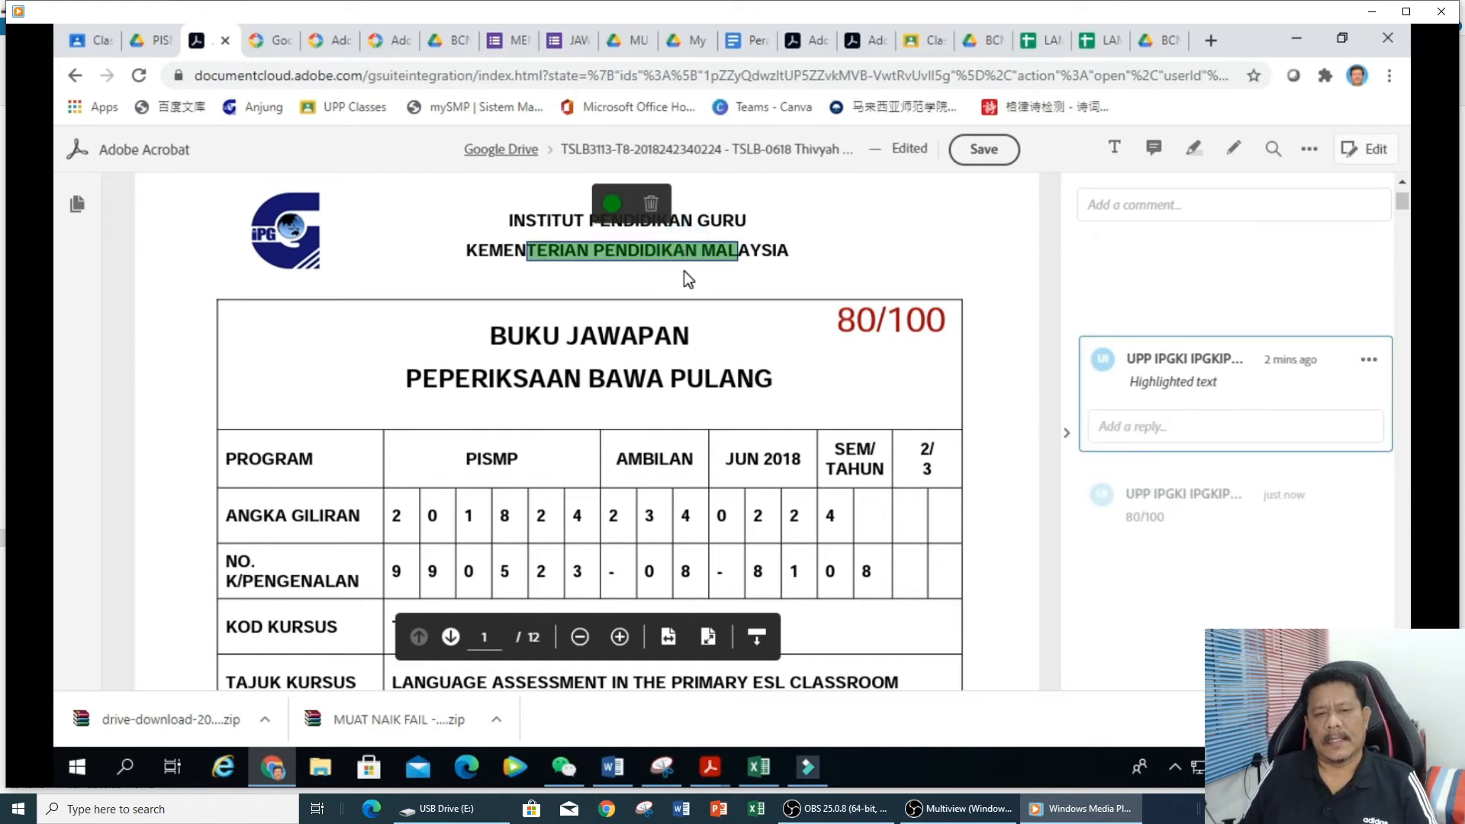
left_click(725, 274)
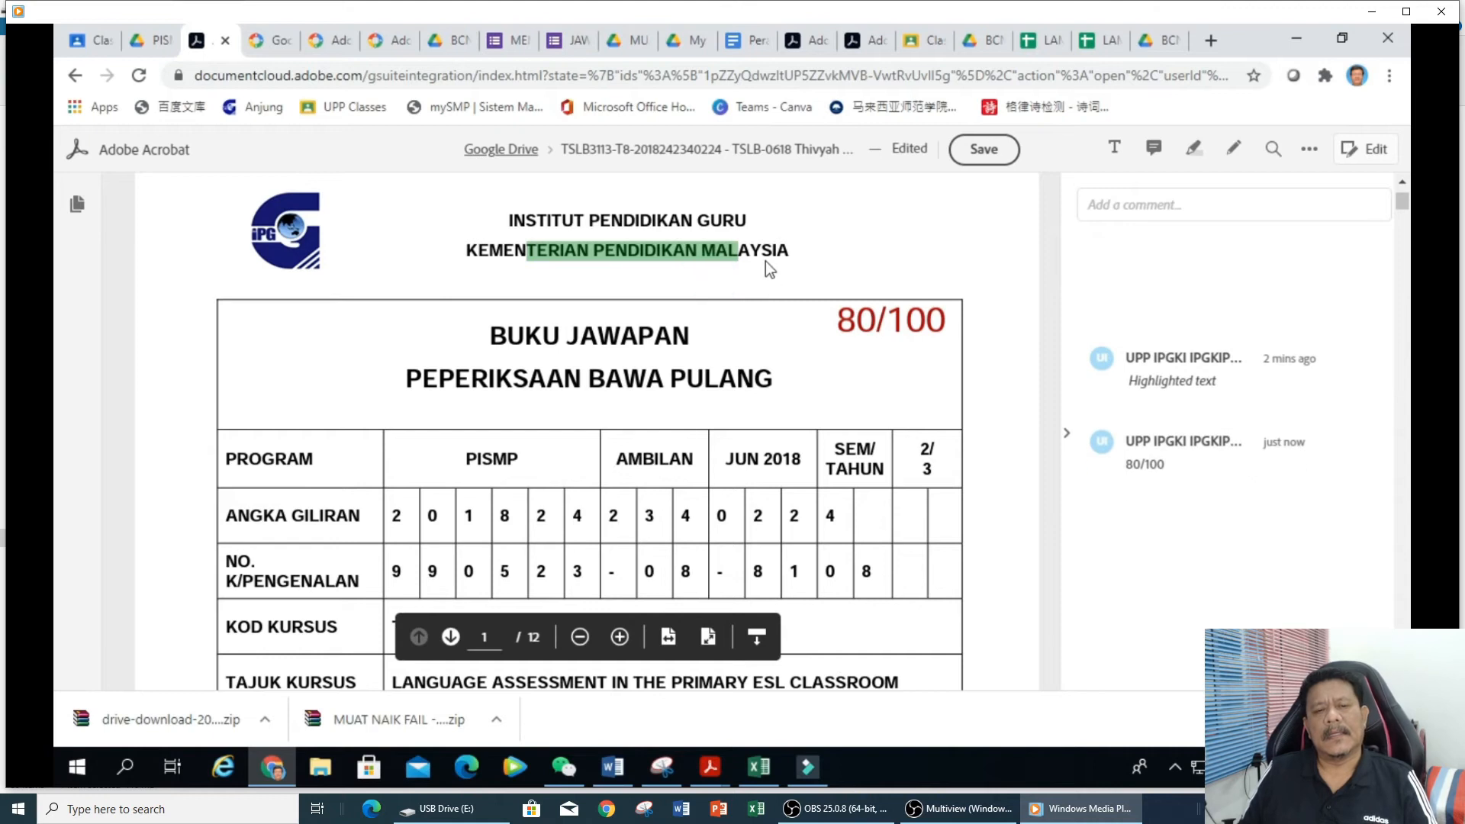
left_click(698, 255)
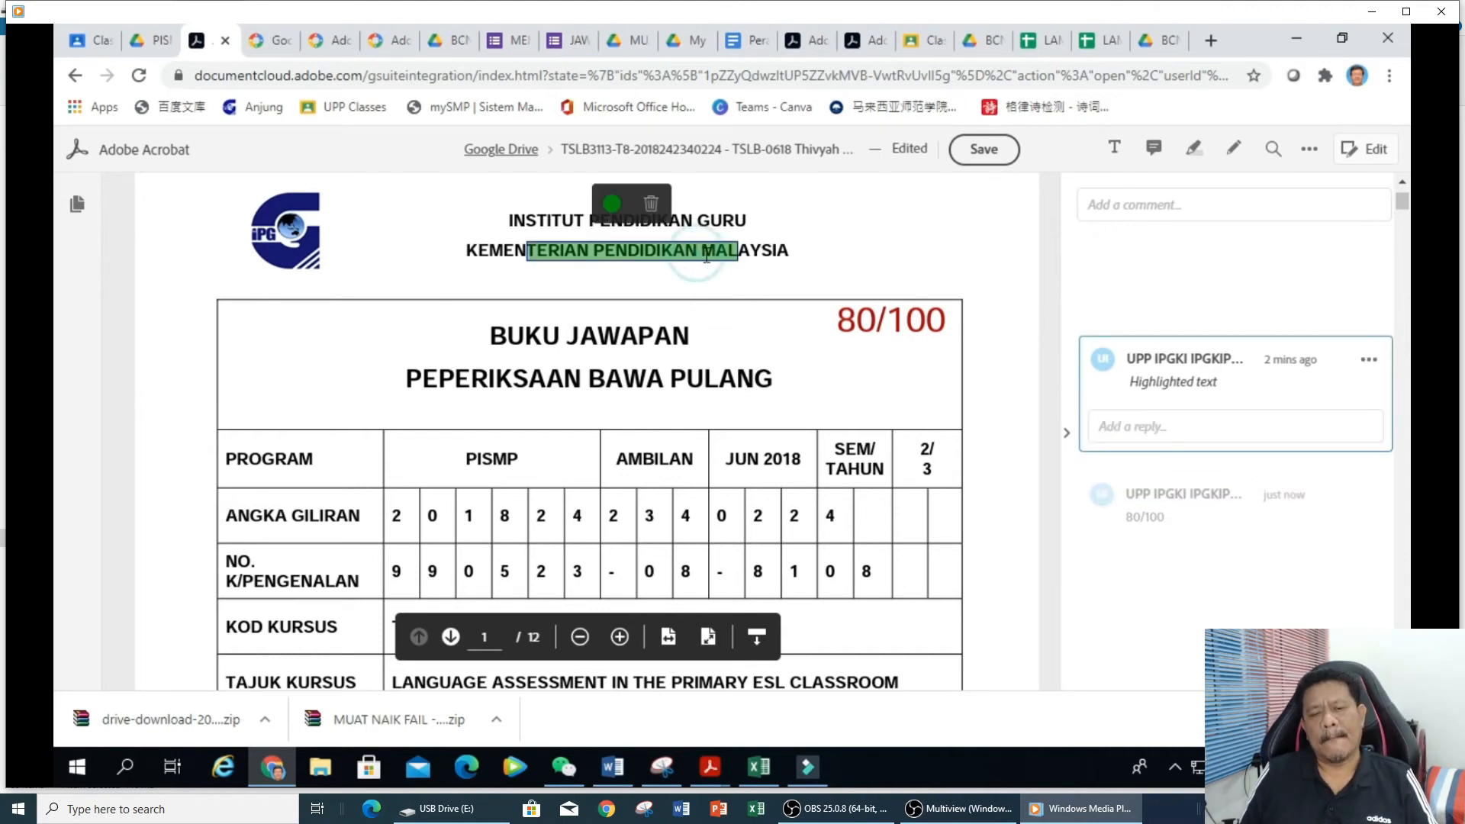
left_click(651, 202)
Change the 80/100 text annotation to 82/100 and save the PDF.
left_click(863, 320)
left_click(861, 323)
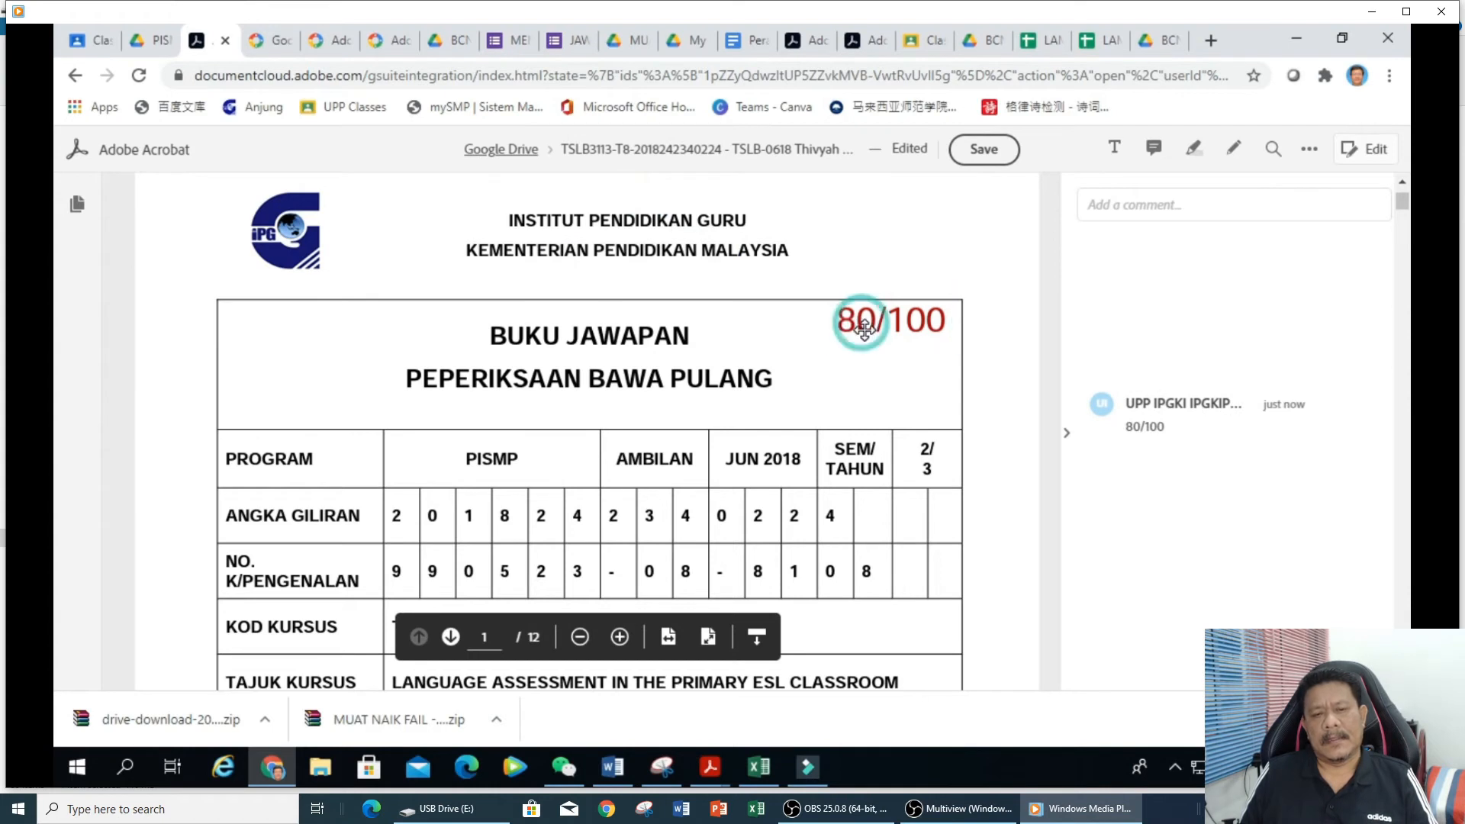
left_click(855, 323)
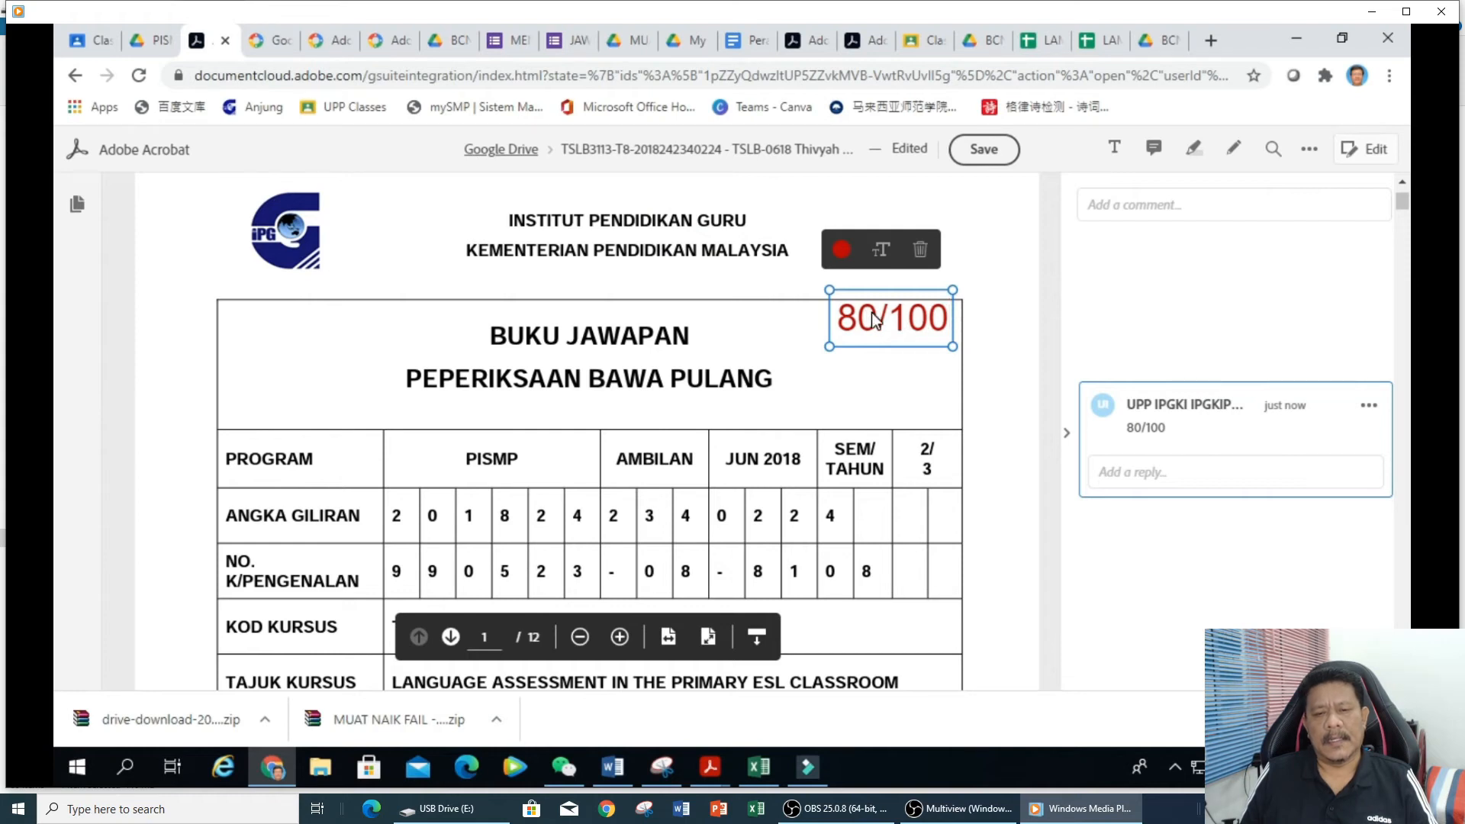
key("BackSpace")
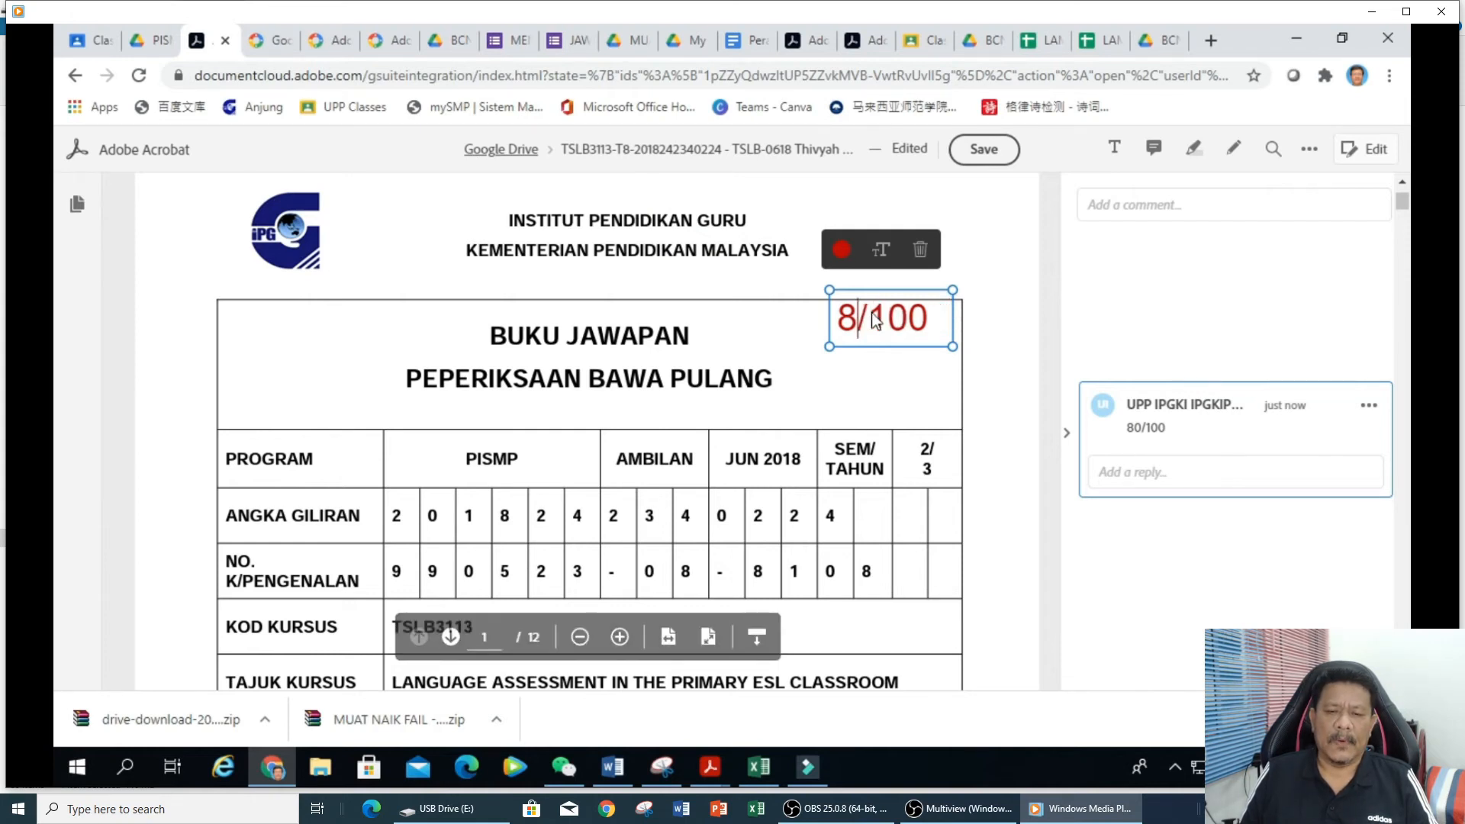
type("2")
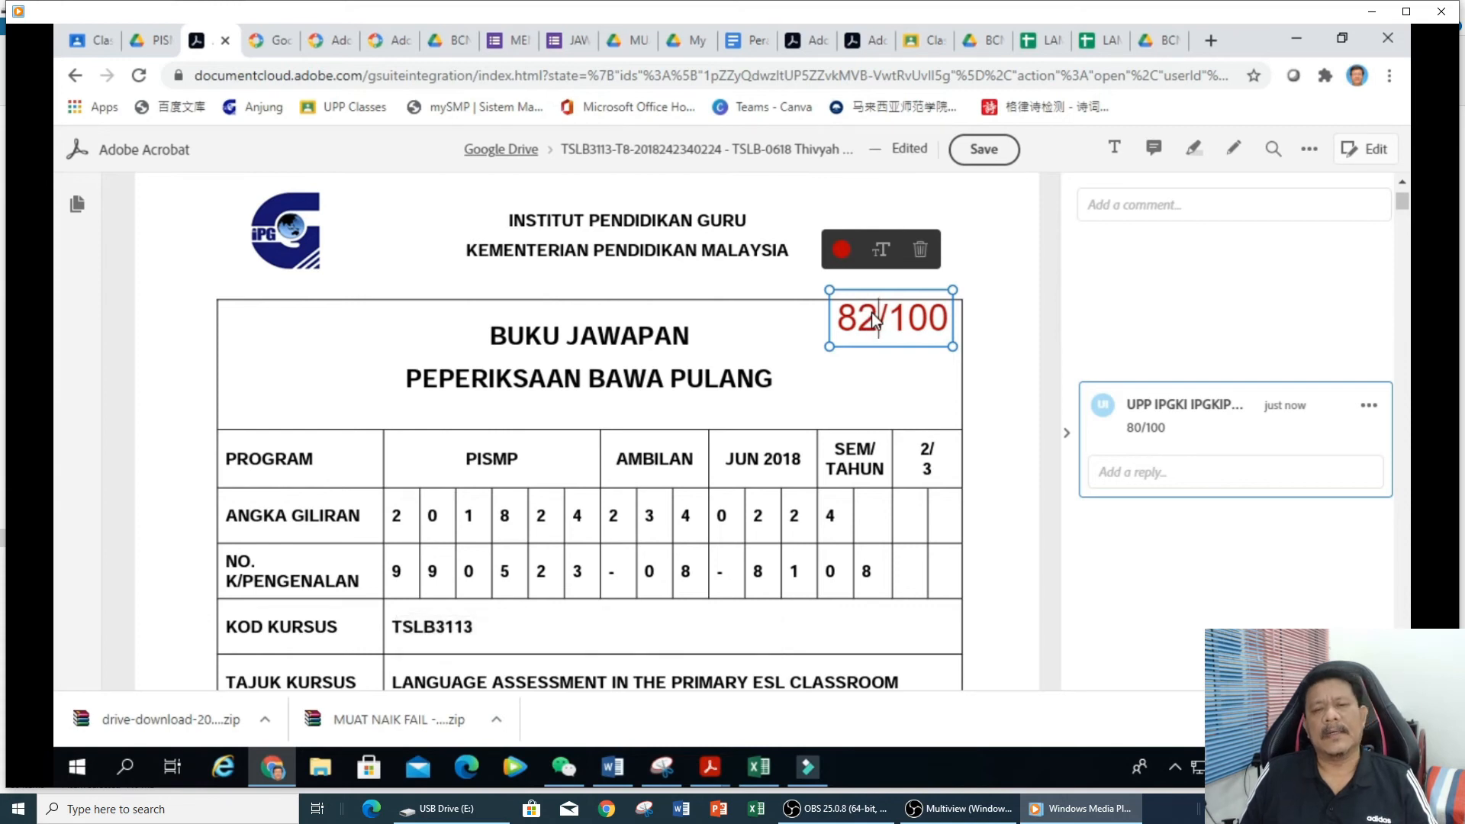
left_click(879, 402)
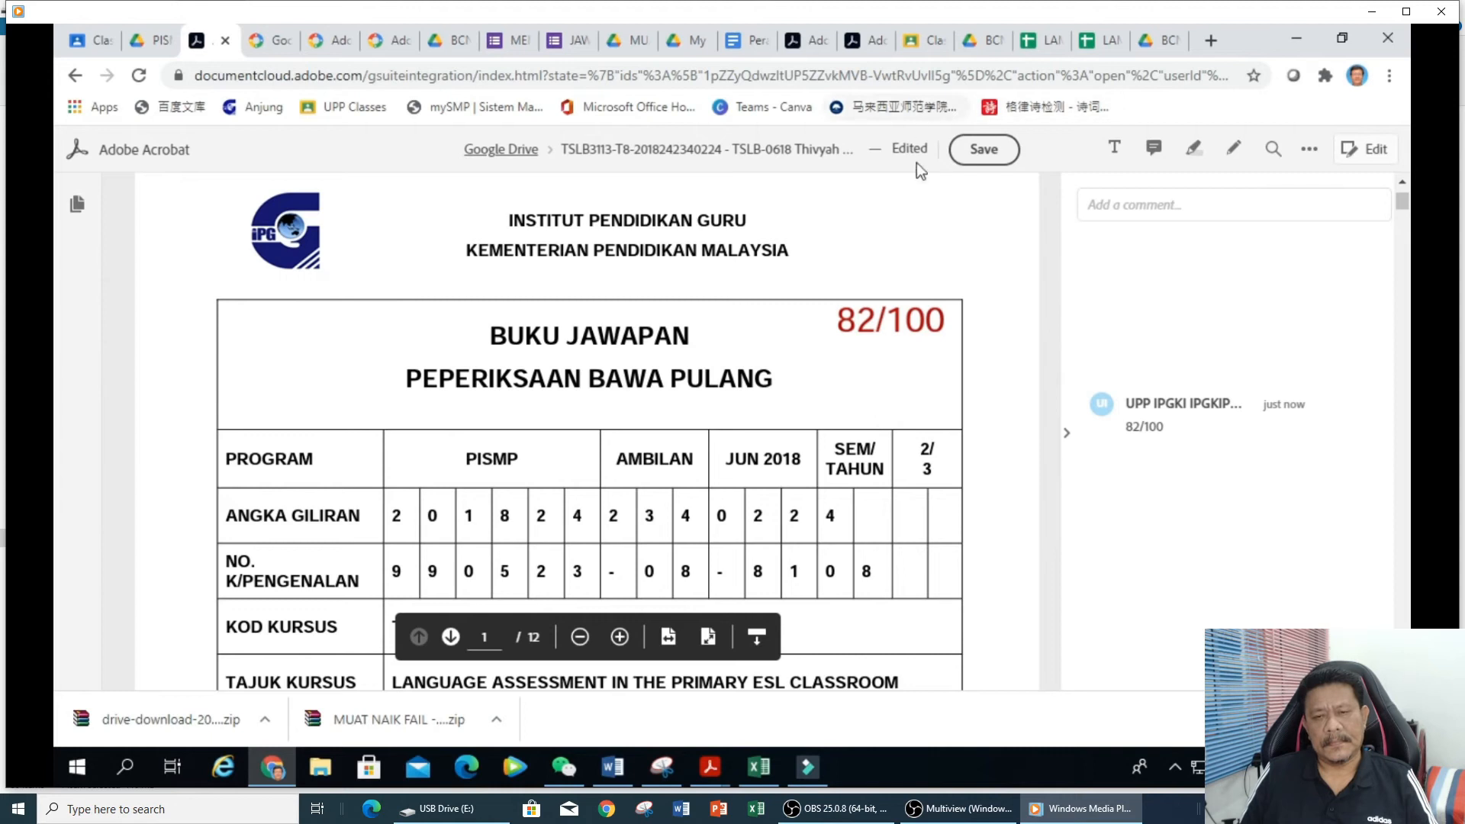
left_click(985, 155)
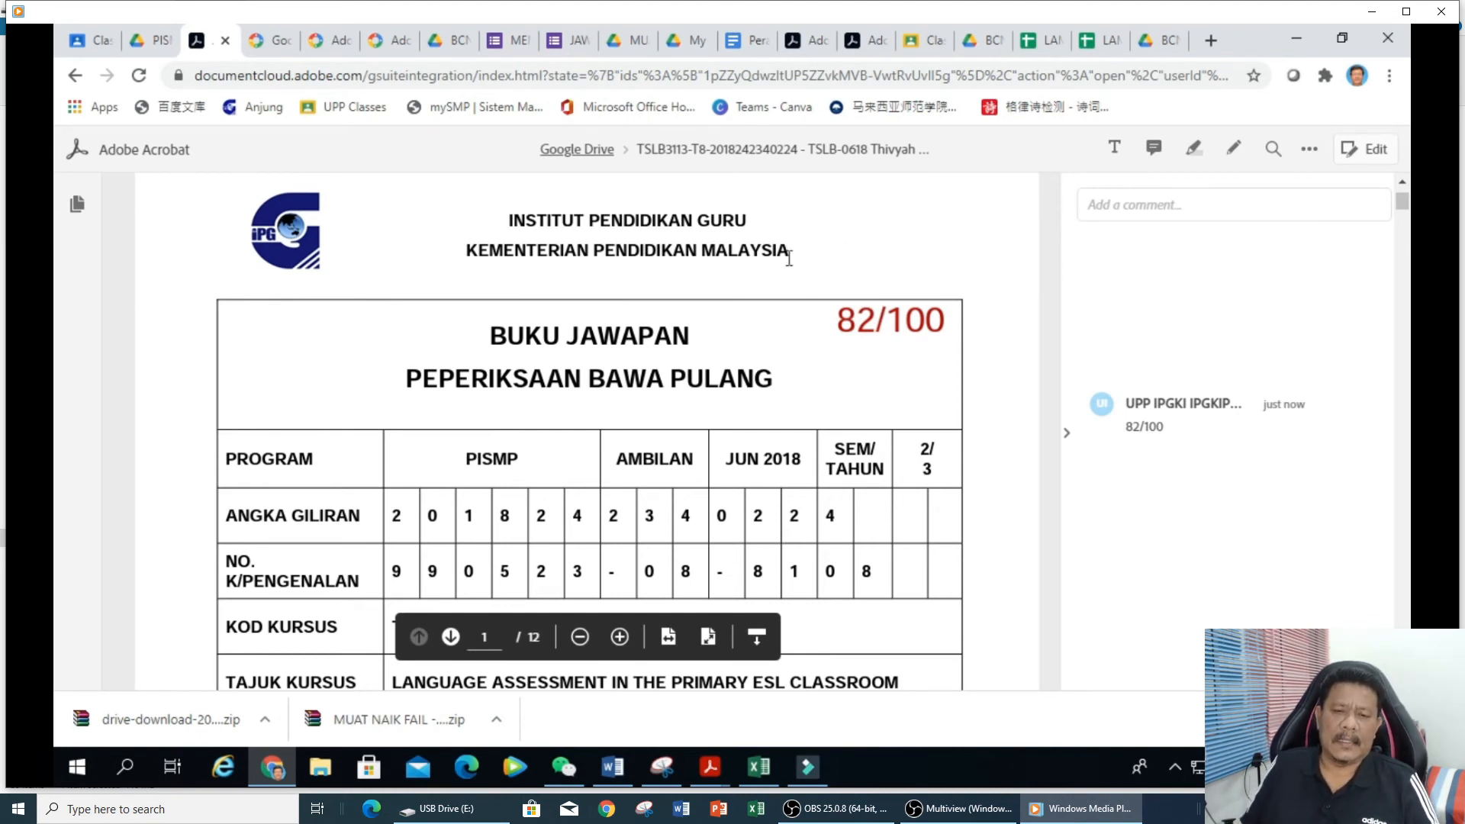
Close the Acrobat document and reload the student's PDF preview from the PISMP T8 Drive folder to check the saved mark.
left_click(225, 42)
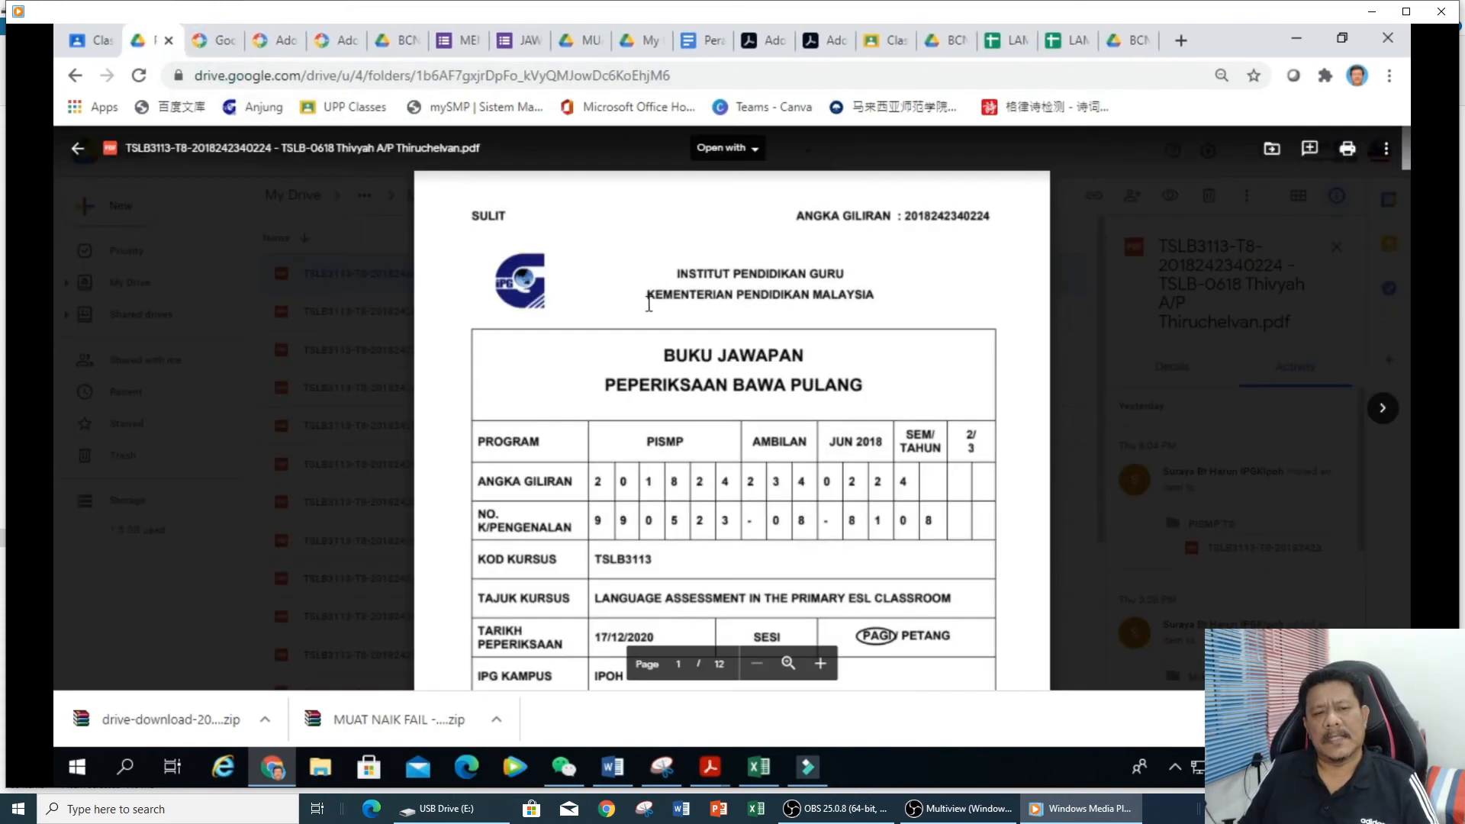
left_click(77, 148)
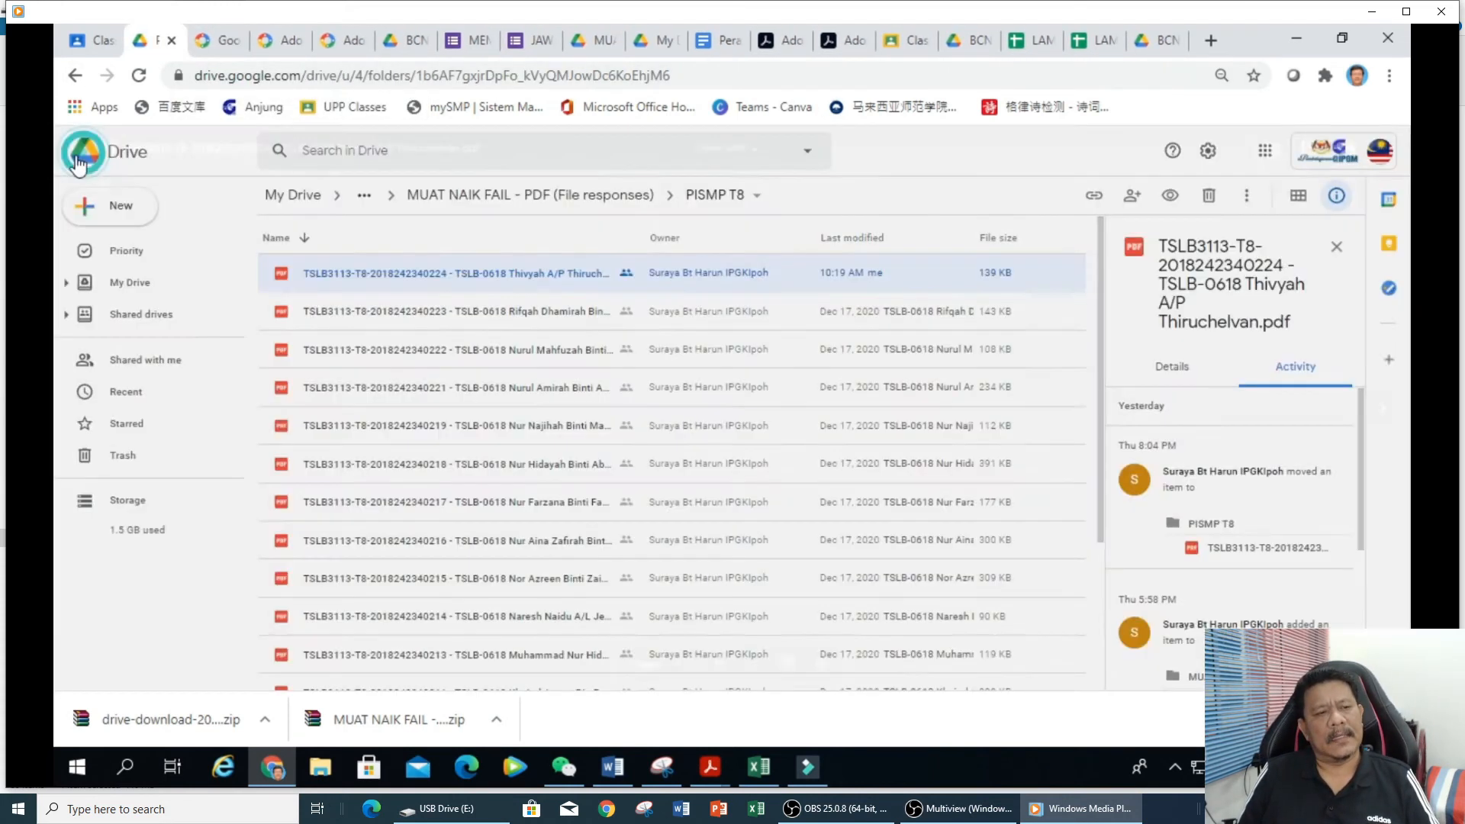
double_click(436, 281)
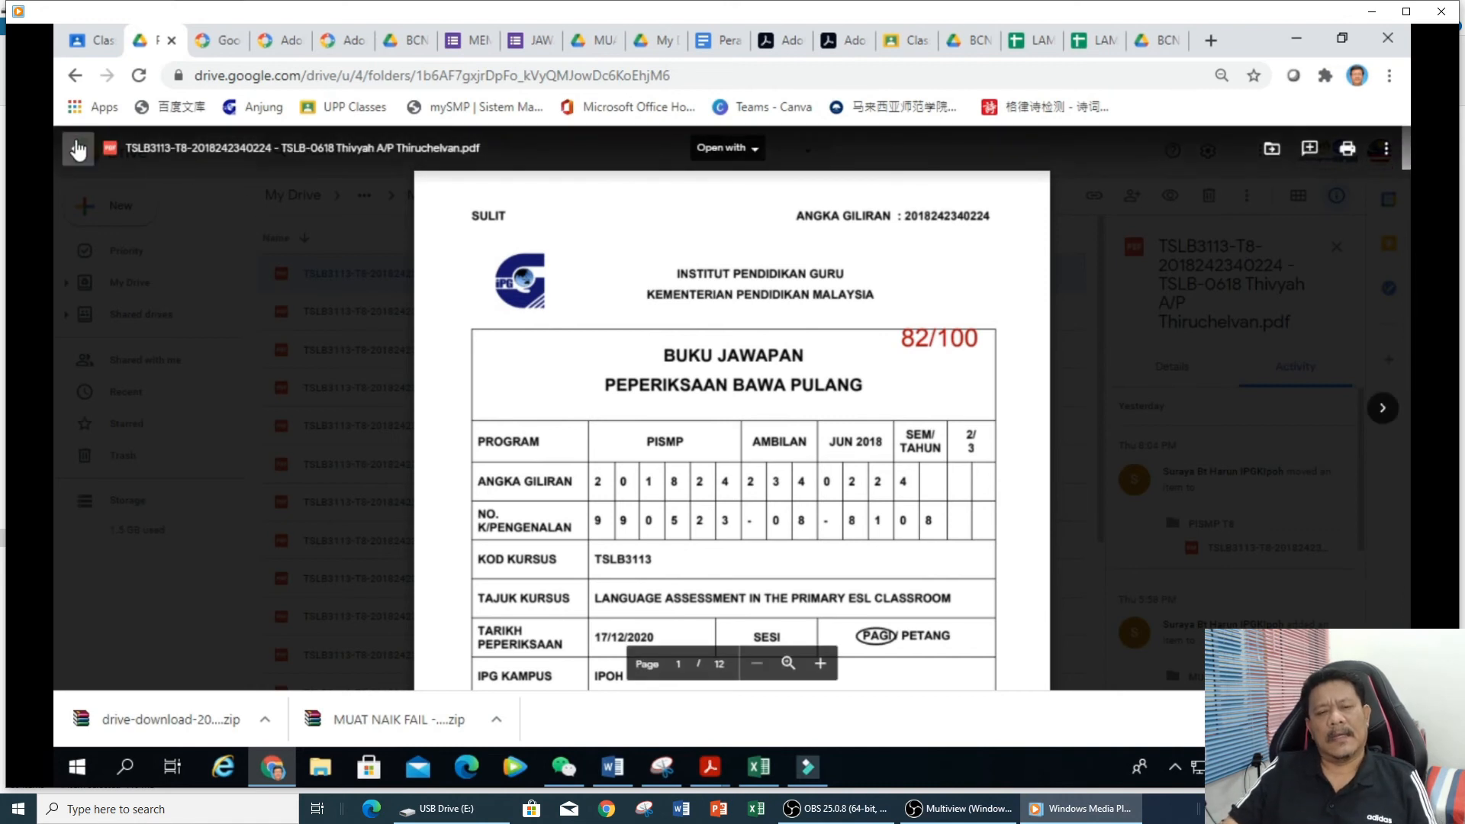
left_click(77, 150)
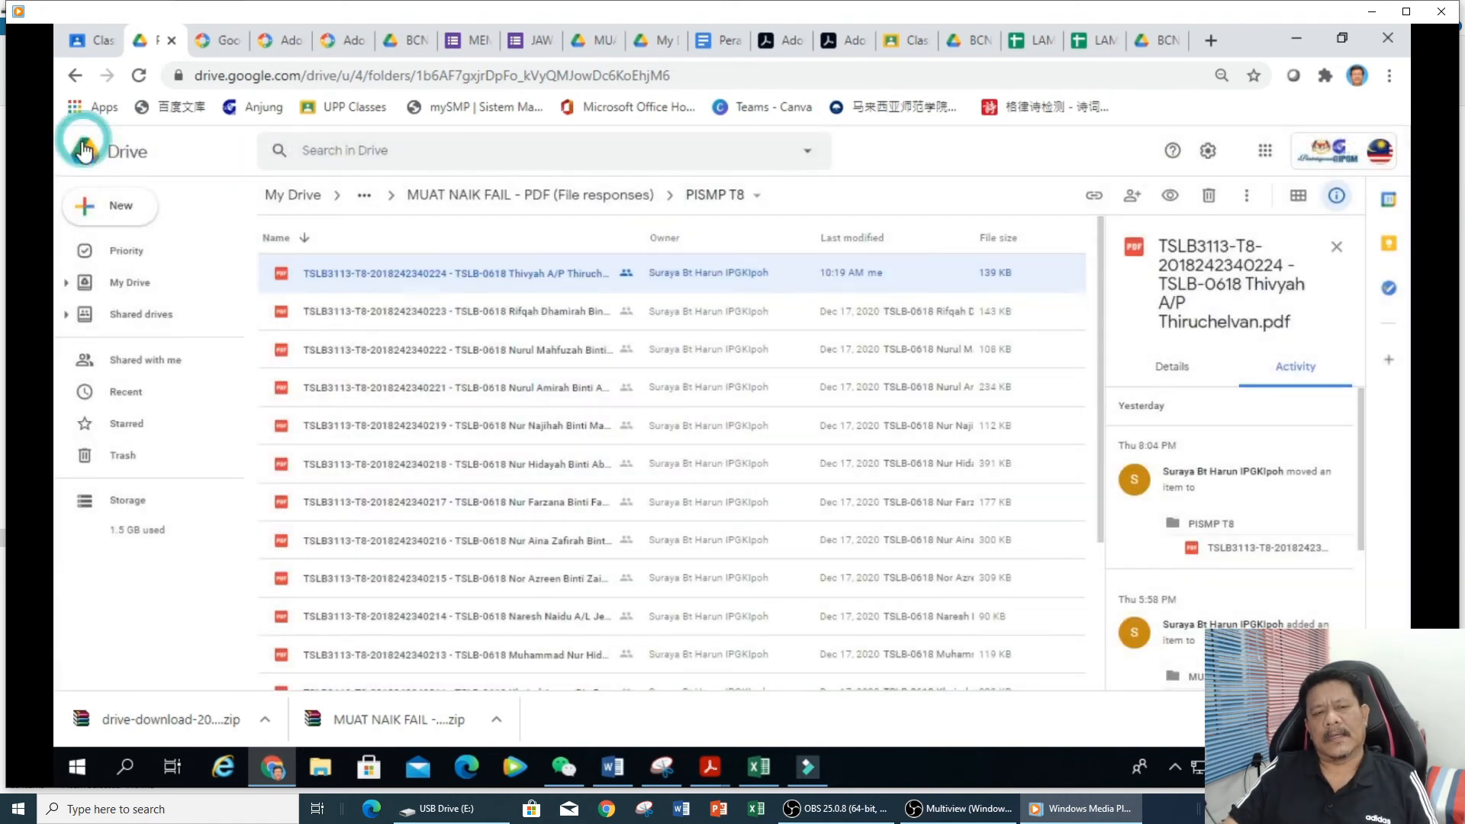
Reopen the marked PDF at the head of the PISMP T8 folder in Adobe Acrobat for Google Drive.
double_click(556, 273)
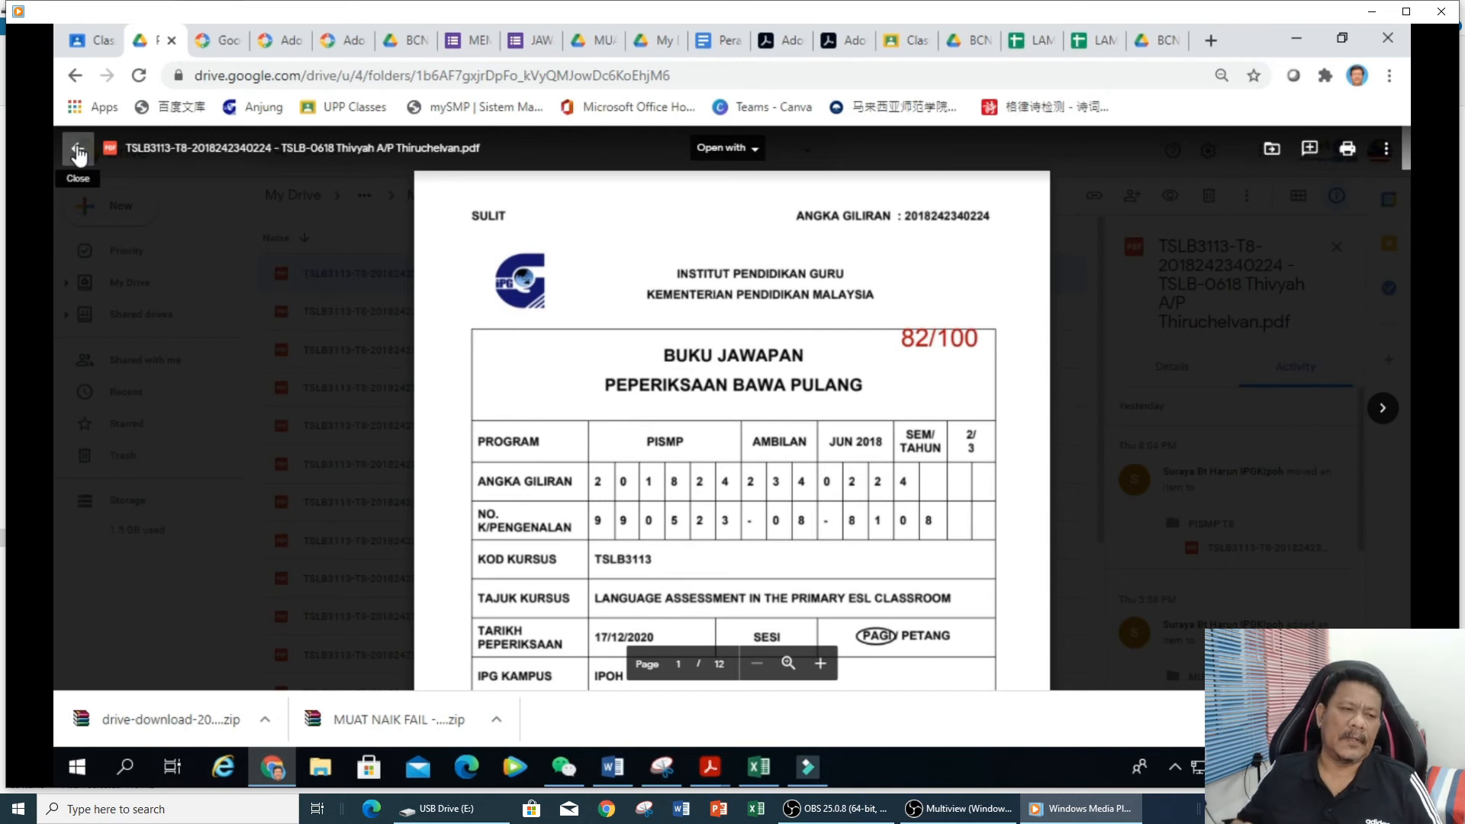
left_click(729, 148)
left_click(763, 203)
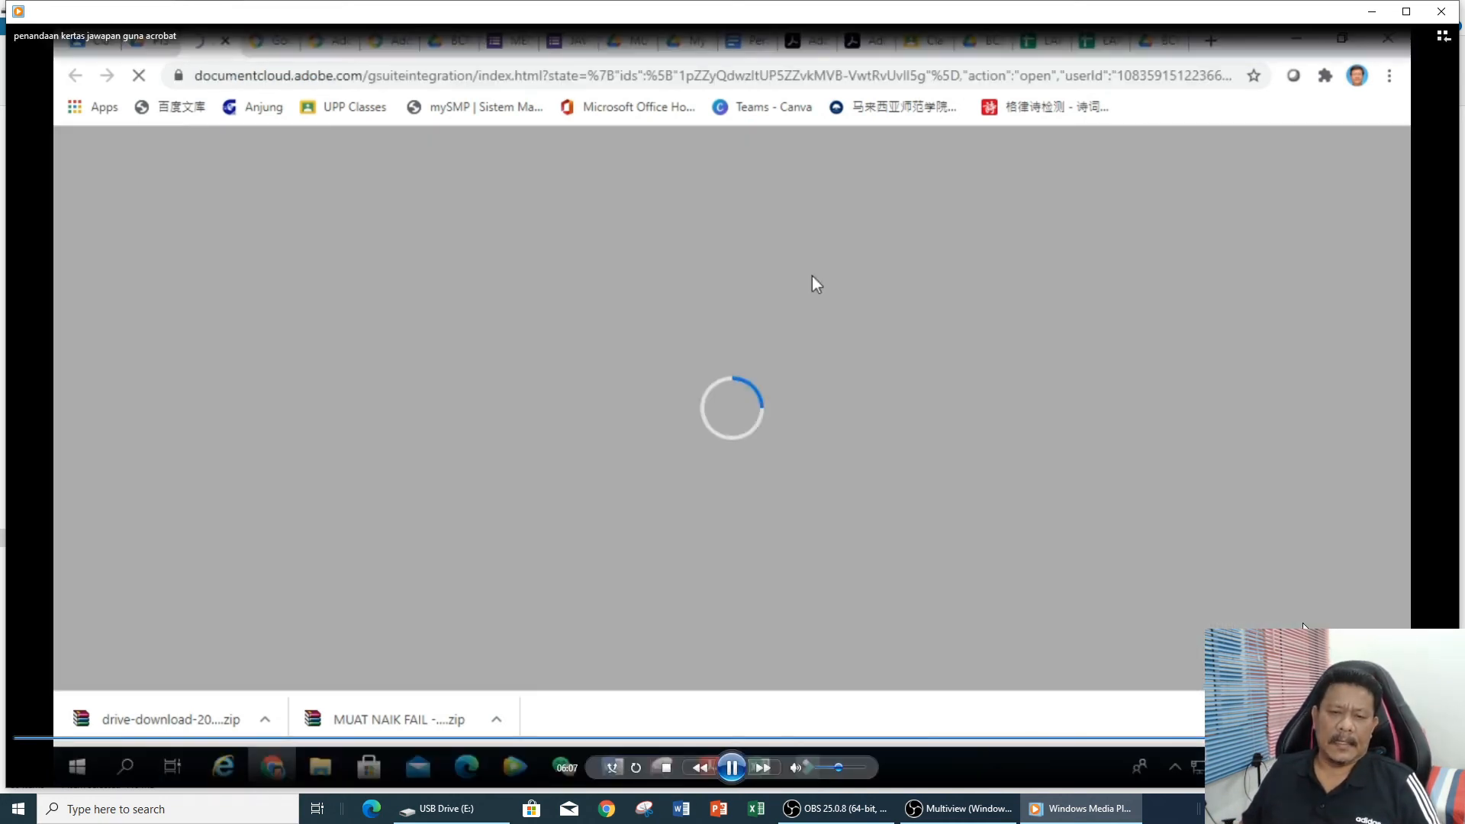